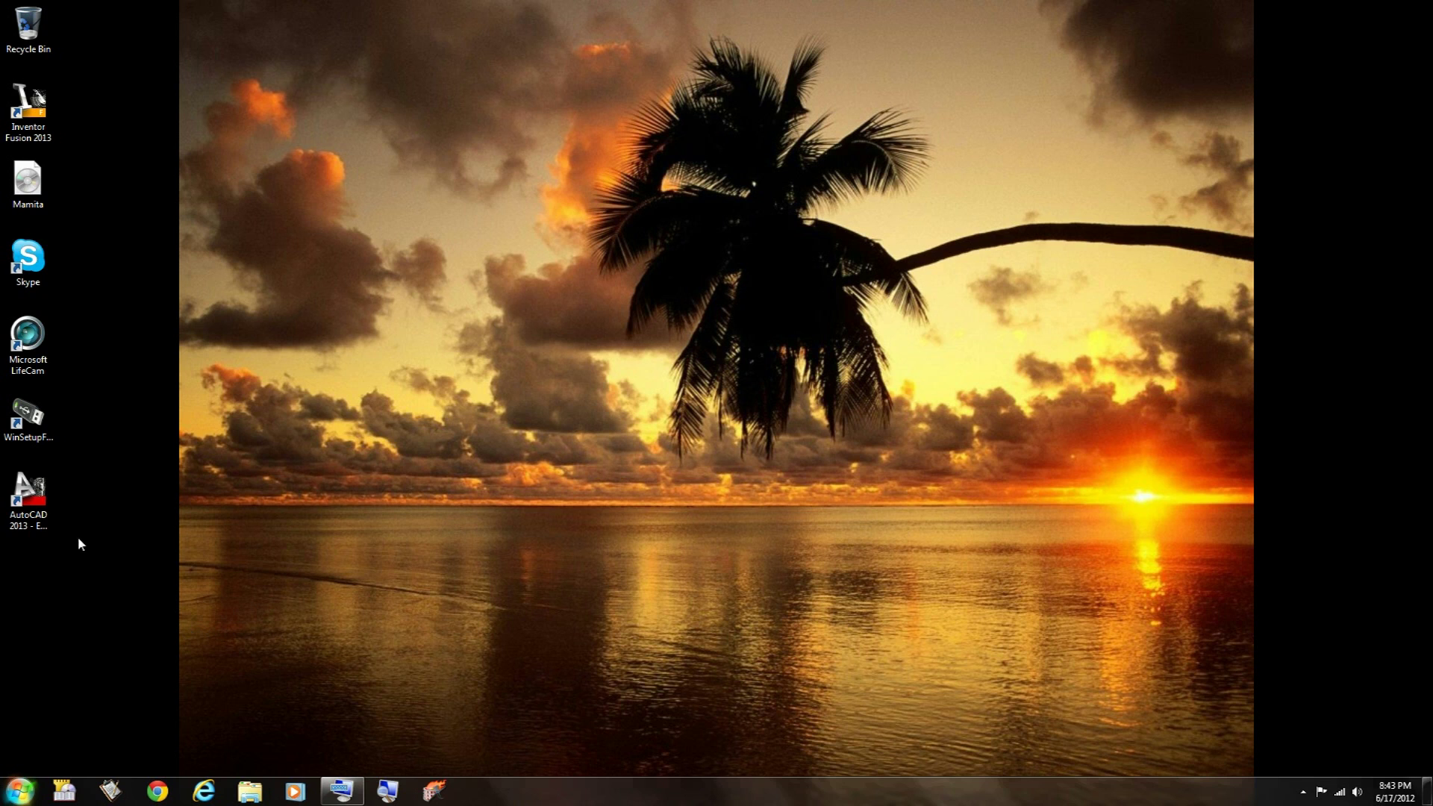
Launch AutoCAD 2013 from its desktop icon and let it load to the Welcome screen.
double_click(36, 515)
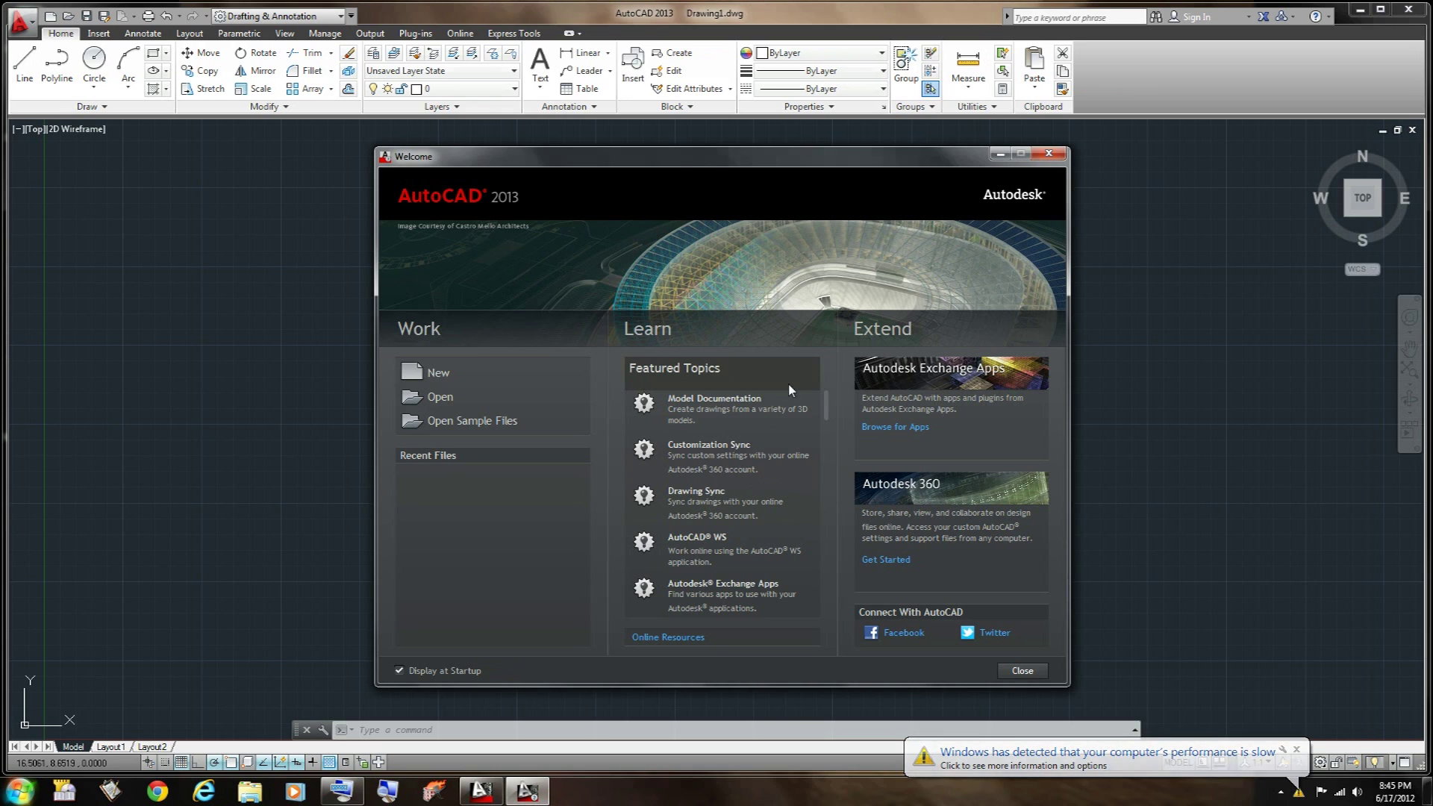
Dismiss the Welcome window to reveal the empty Drawing1.dwg model space.
left_click(1049, 156)
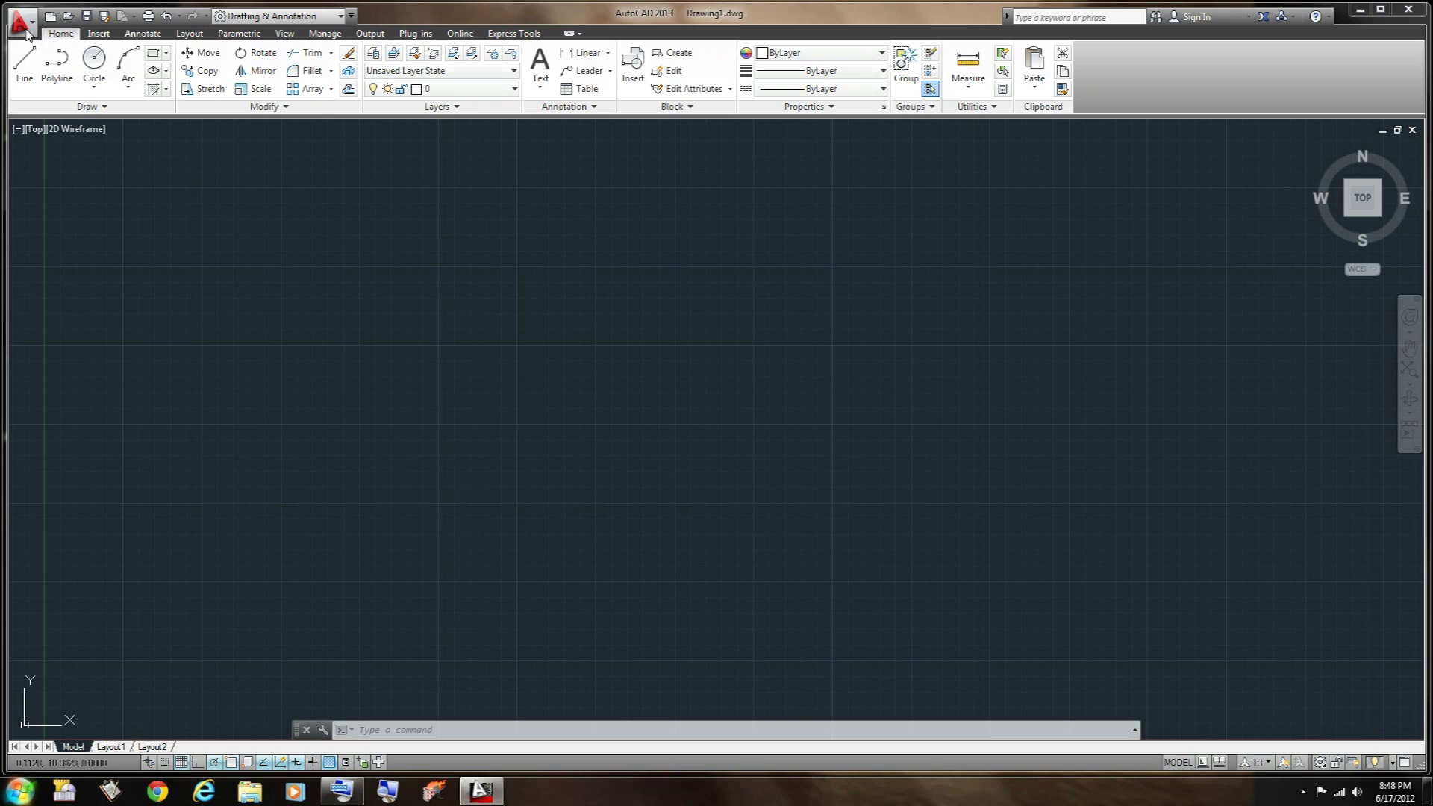
left_click(21, 26)
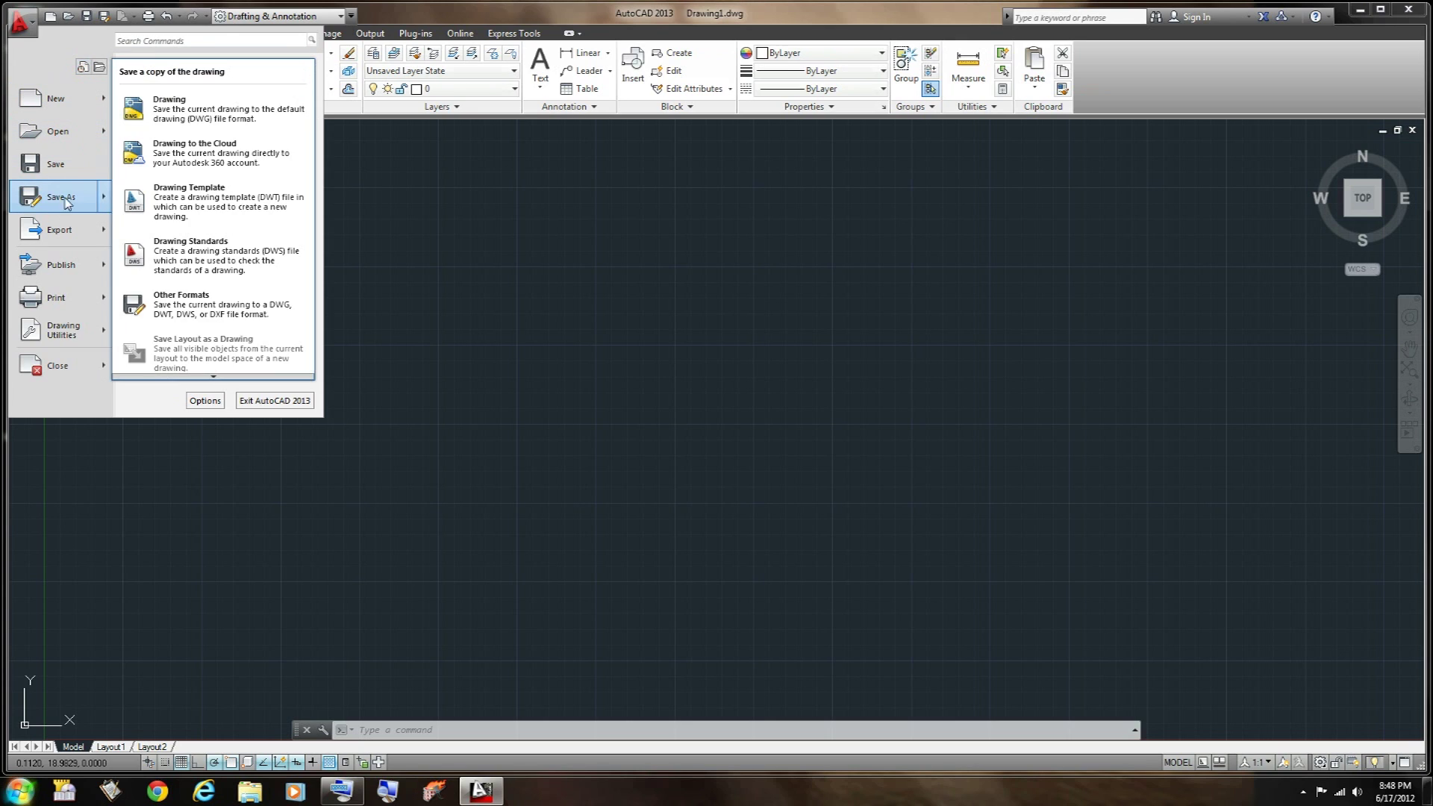
mouse_move(63, 105)
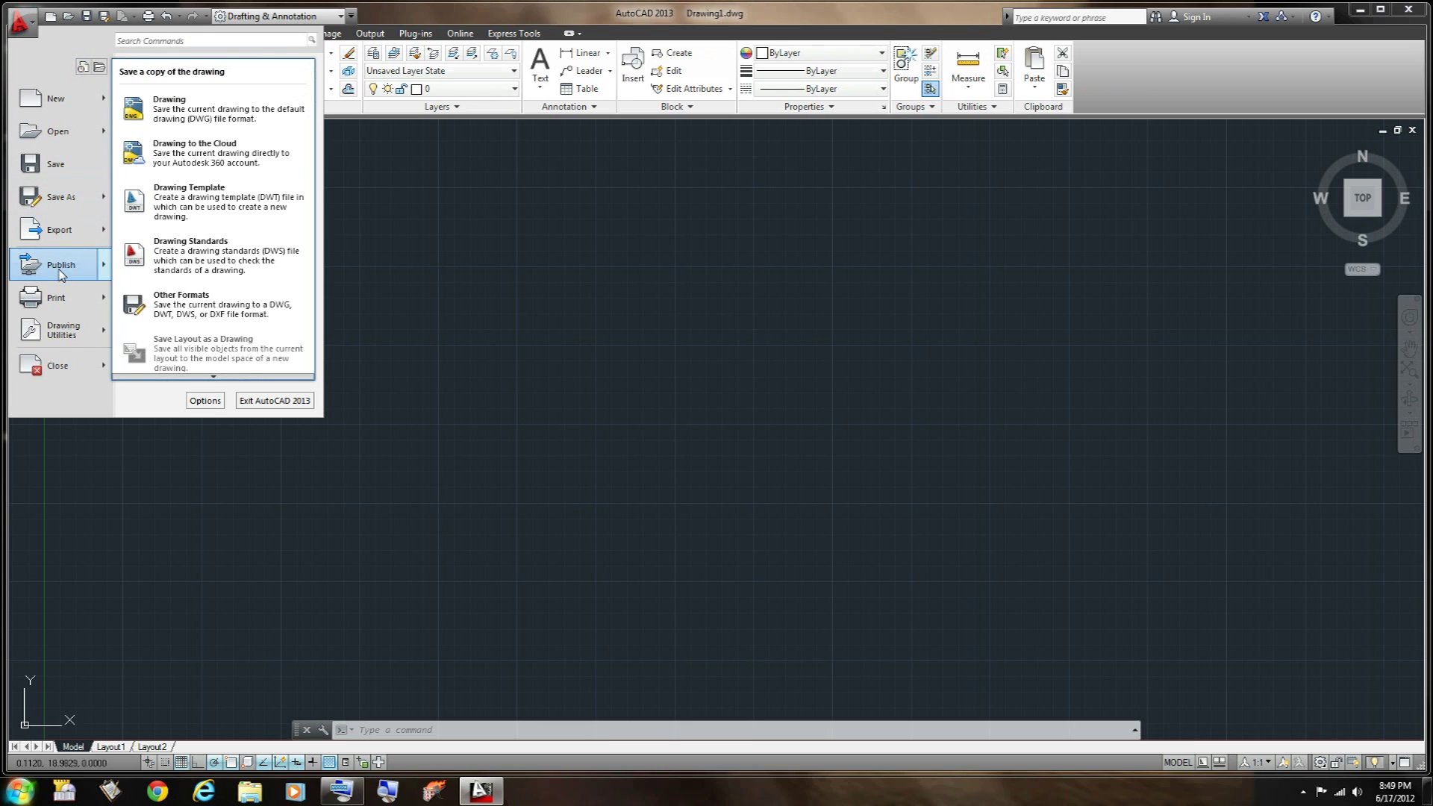
mouse_move(59, 338)
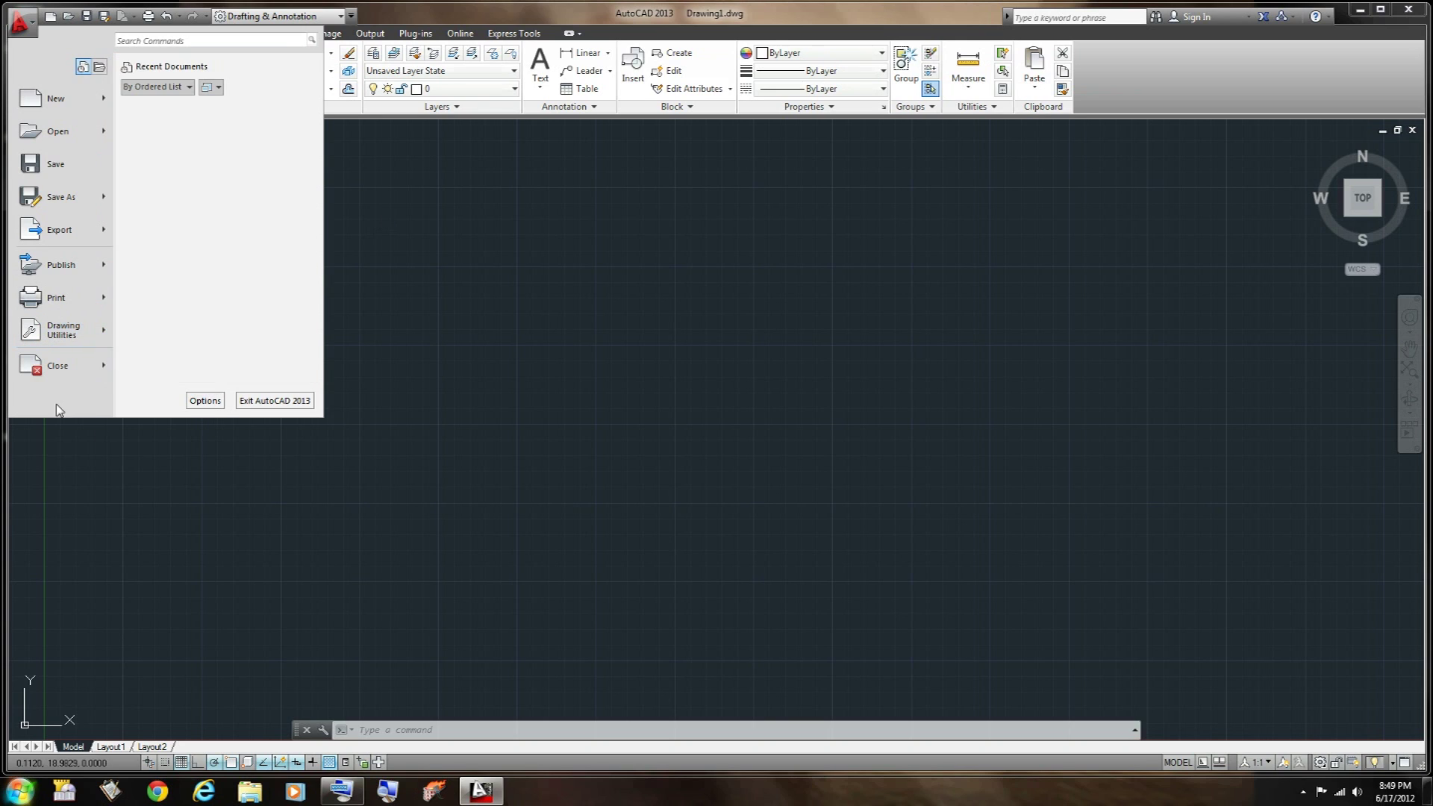
mouse_move(43, 367)
left_click(1261, 127)
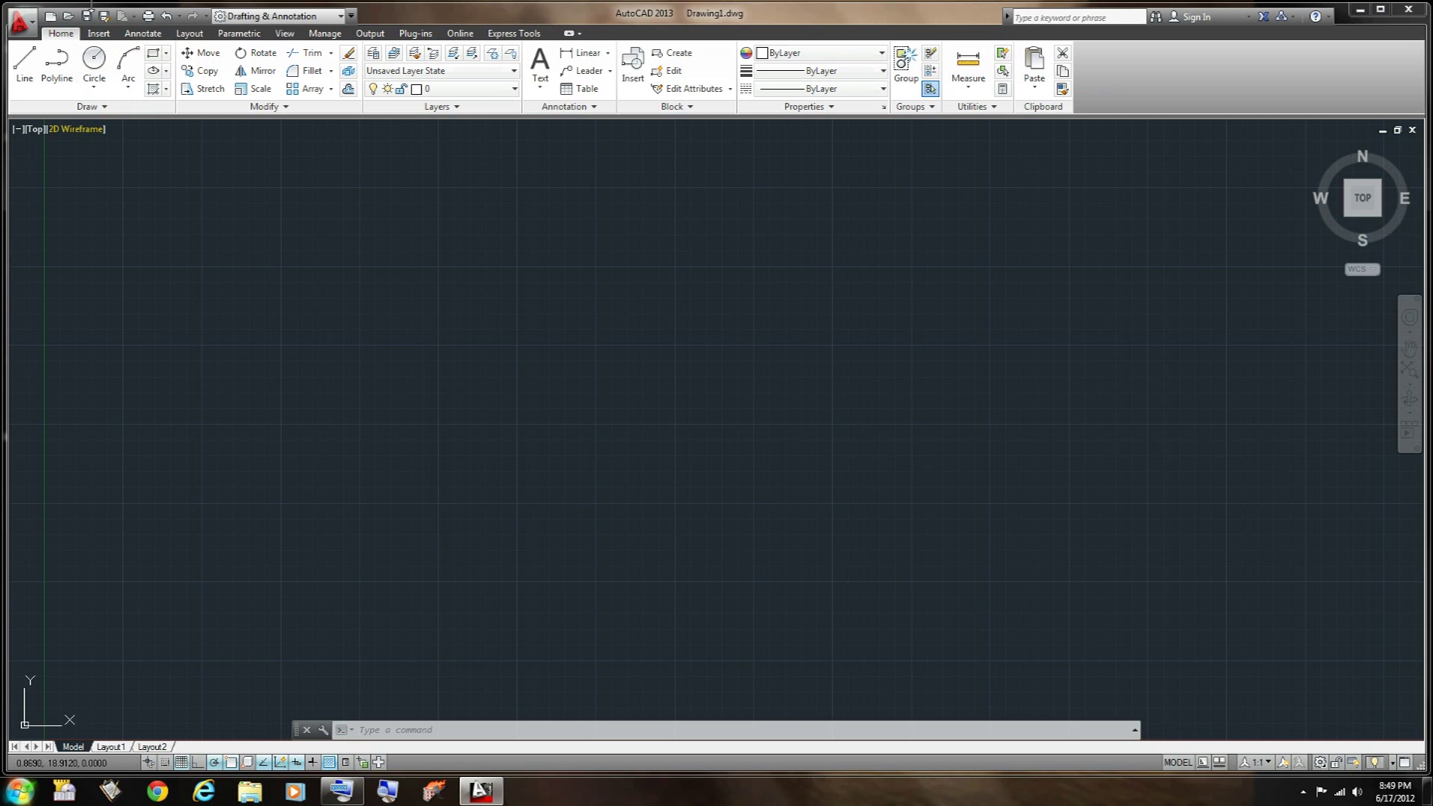
left_click(28, 29)
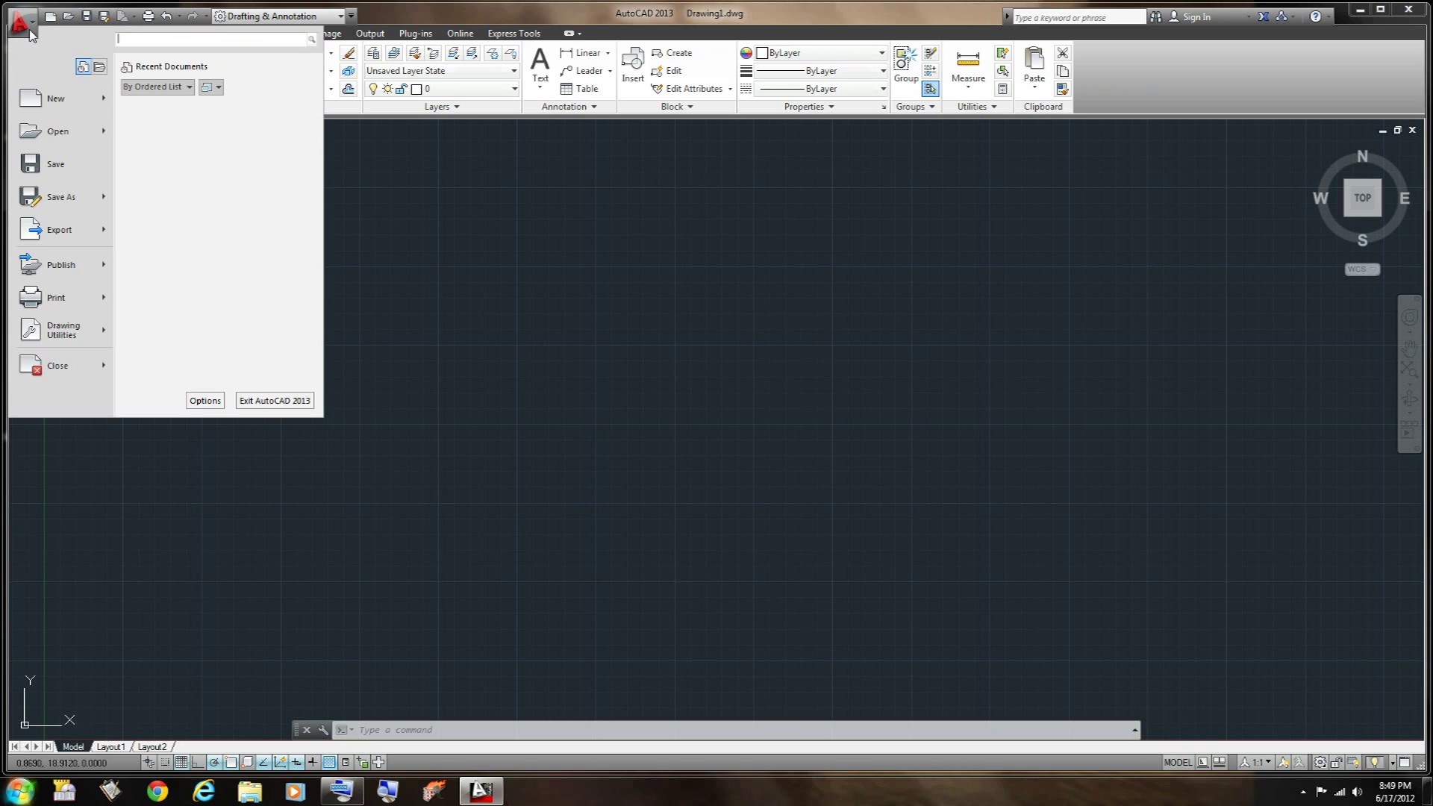
left_click(30, 33)
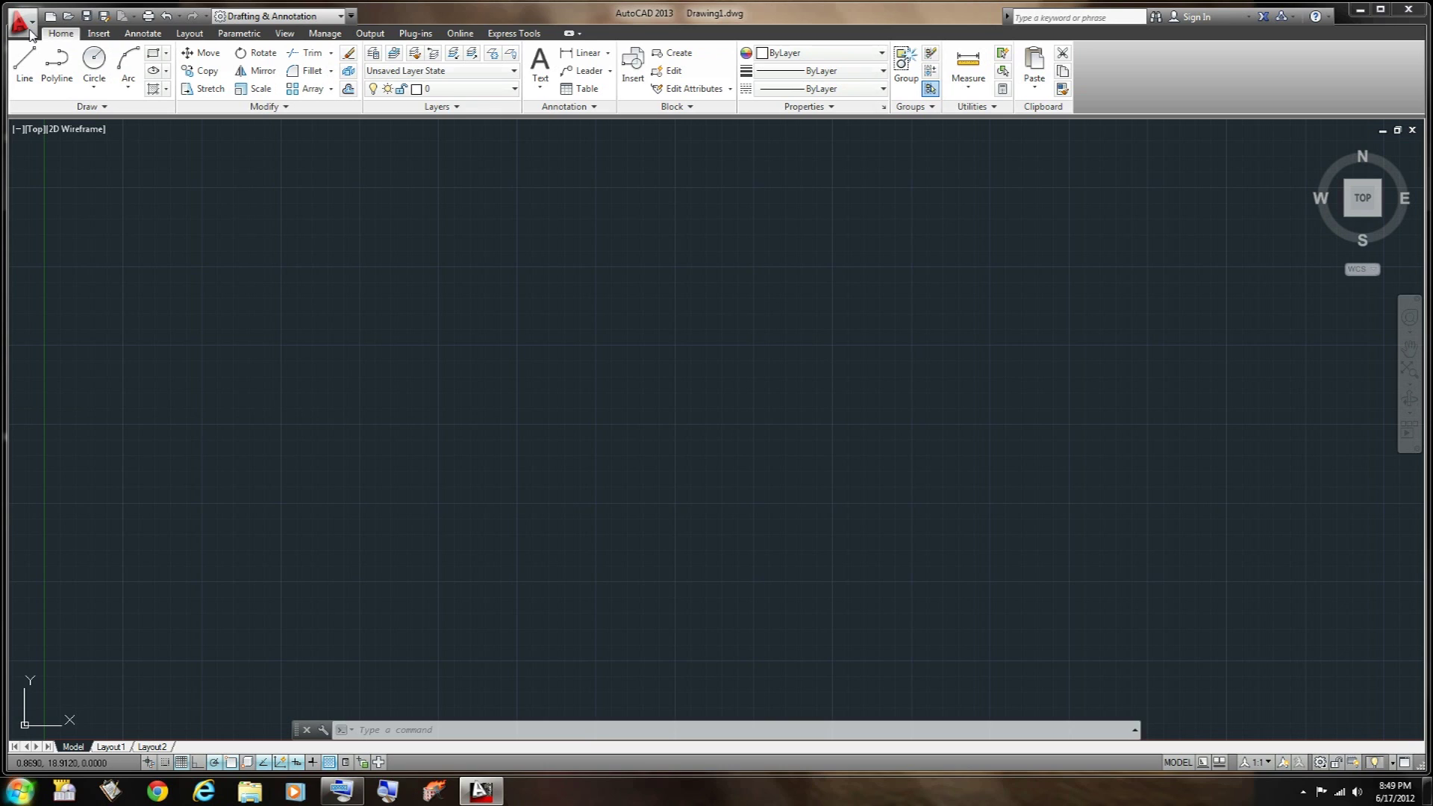
left_click(341, 16)
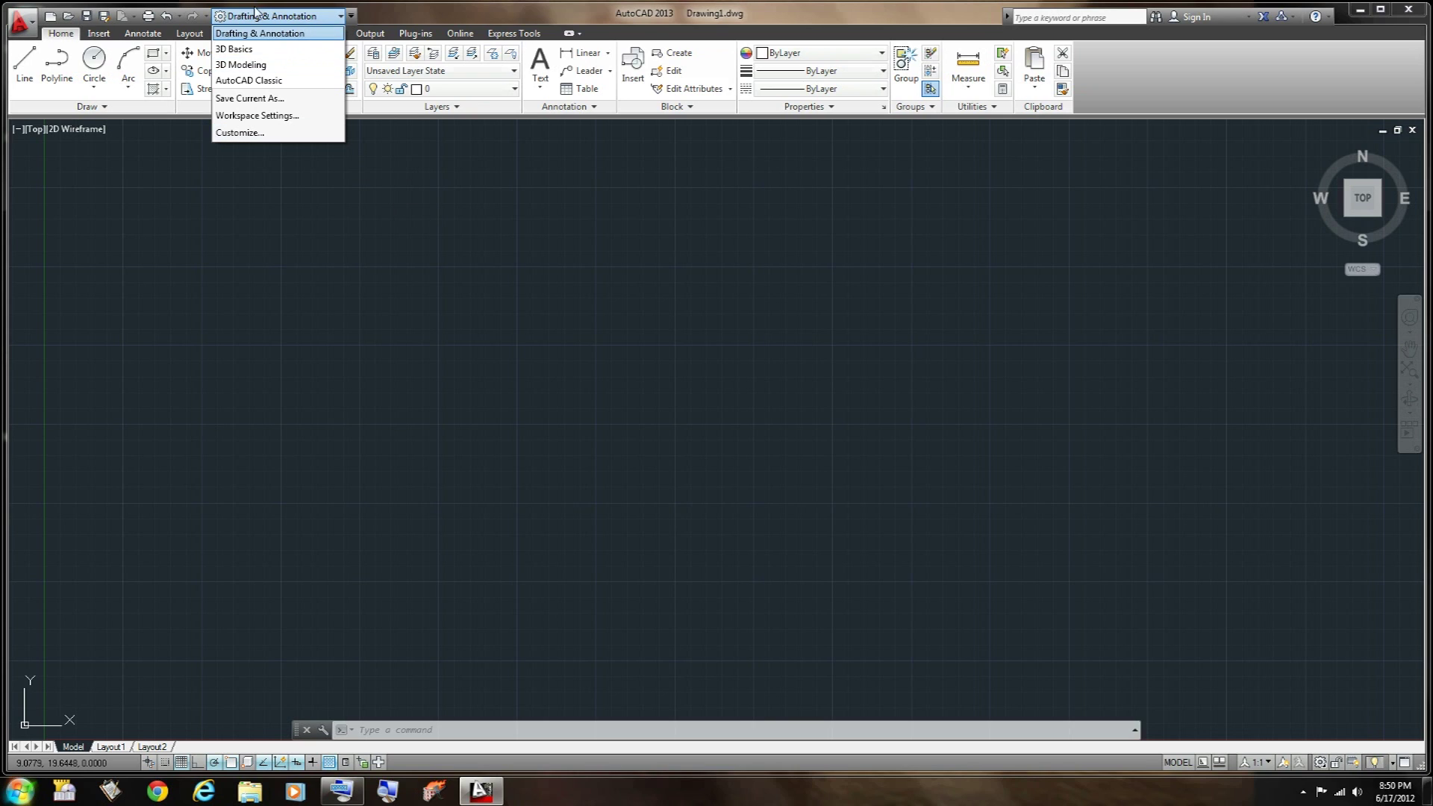
key("Down")
left_click(499, 206)
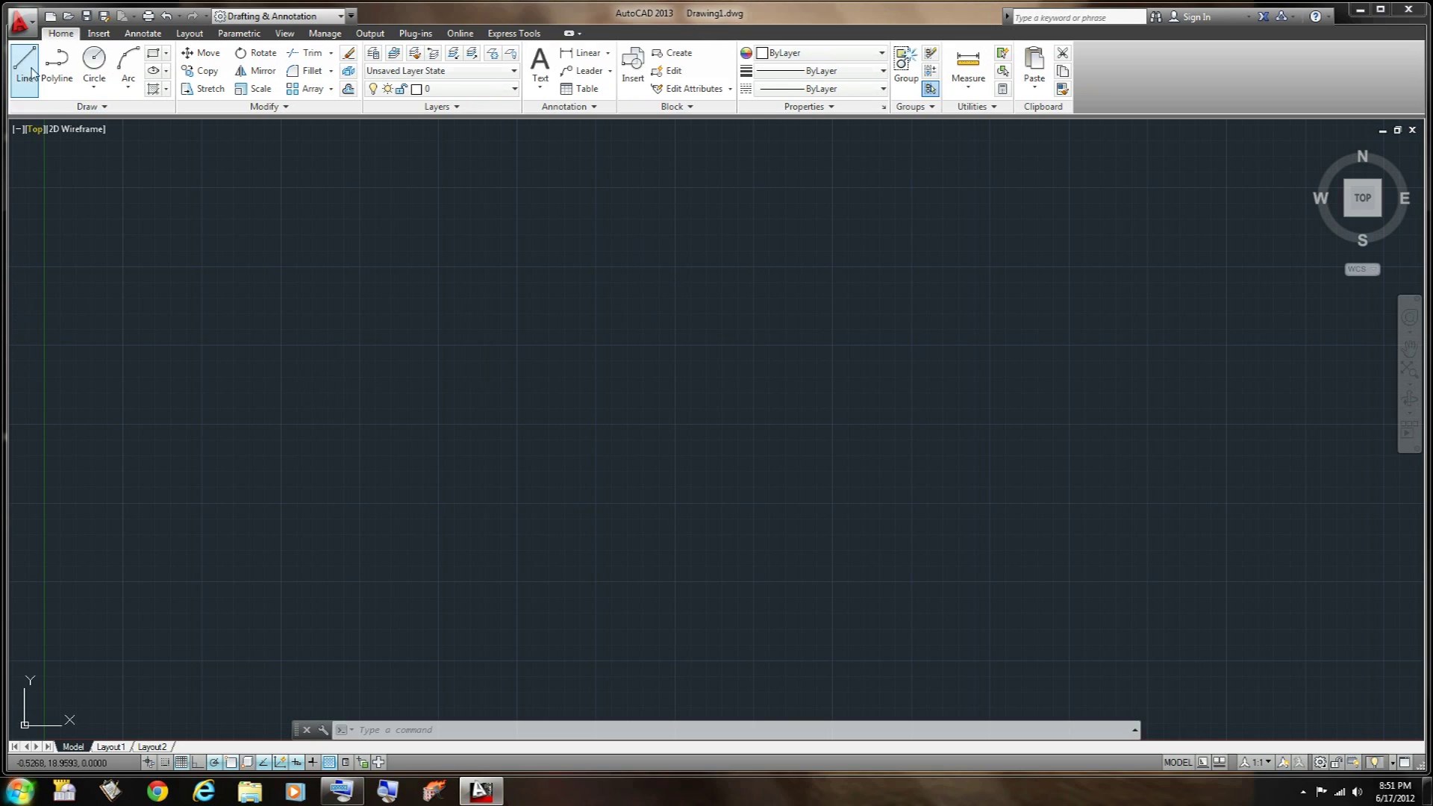
Save the drawing on the Desktop as 'first project.dwg'.
left_click(23, 24)
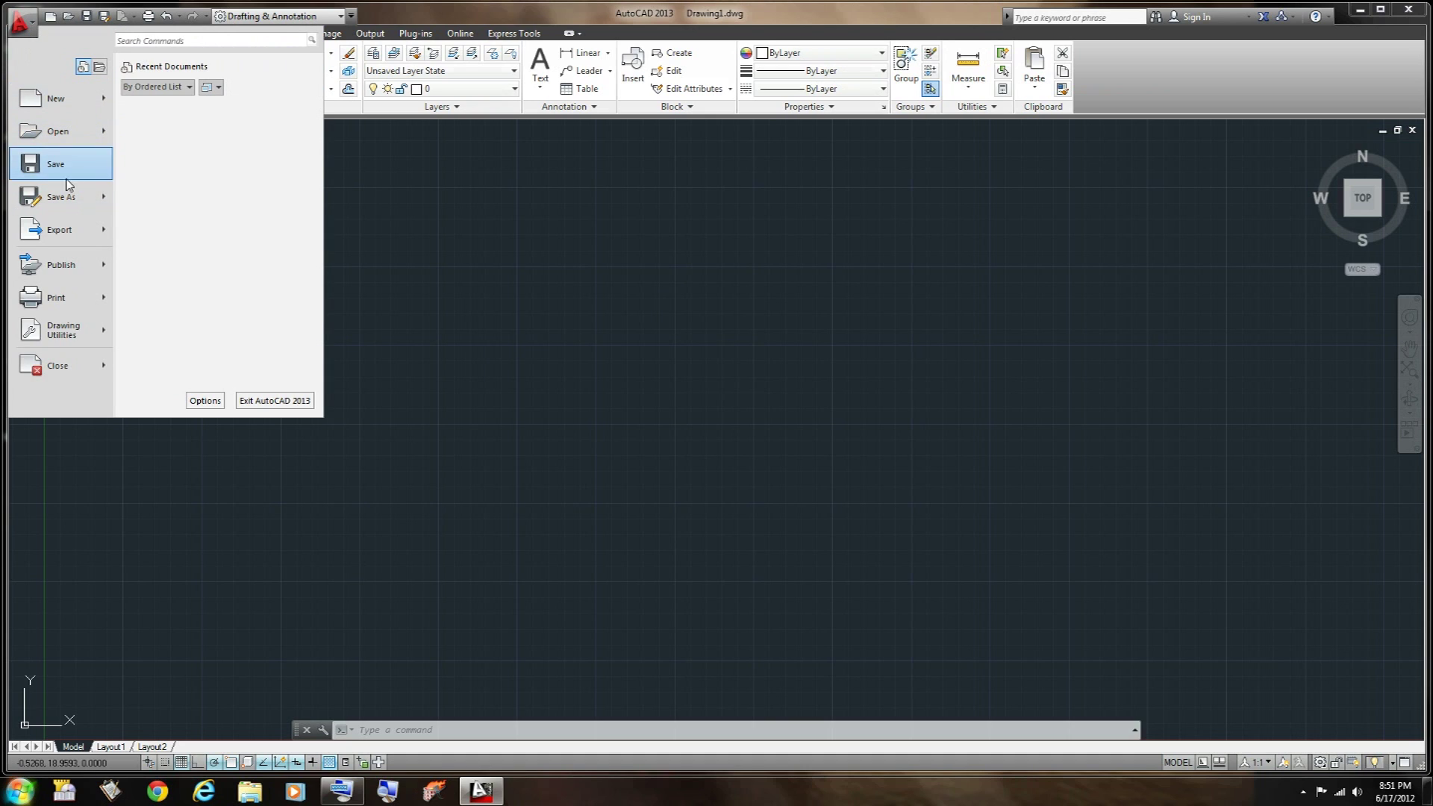
left_click(518, 179)
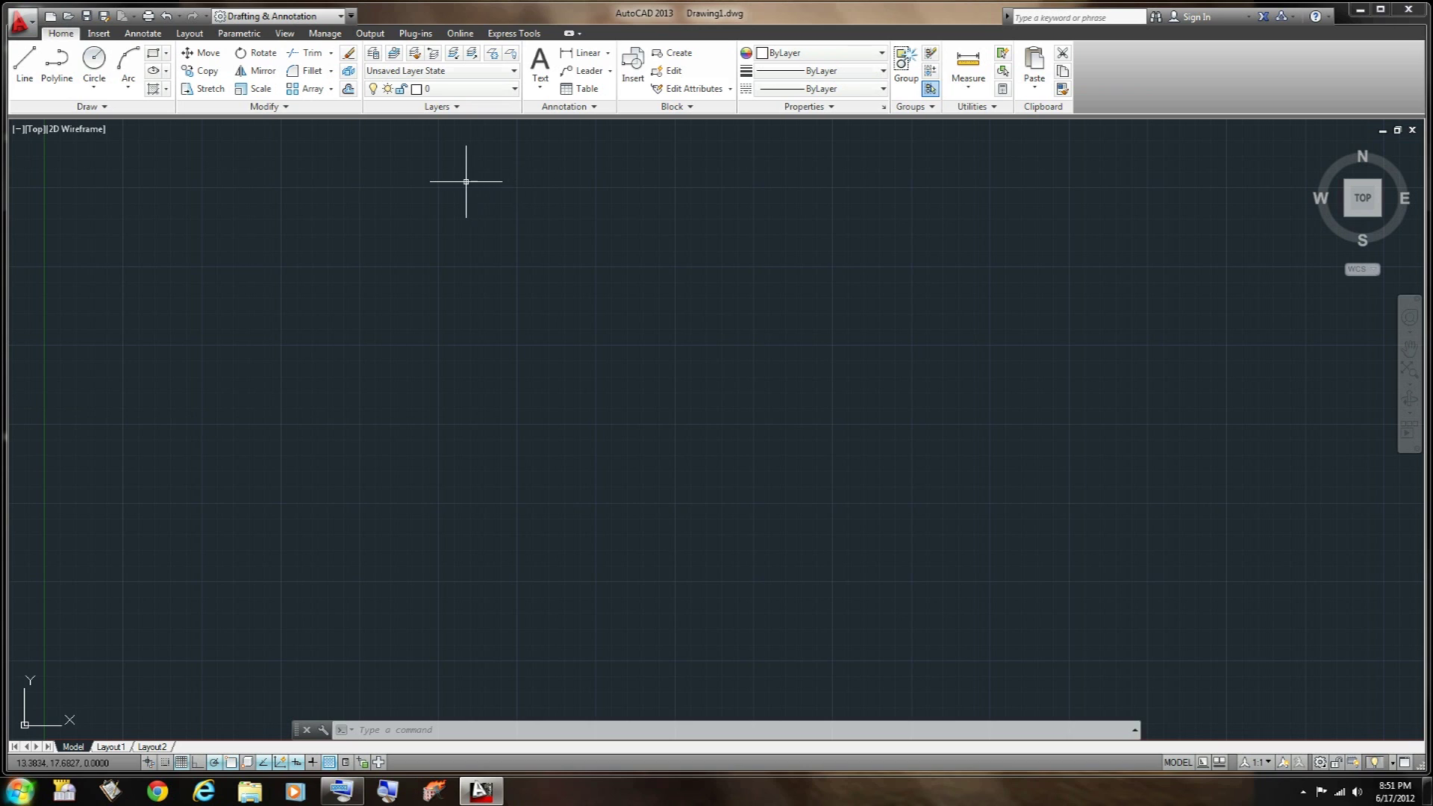
left_click(86, 16)
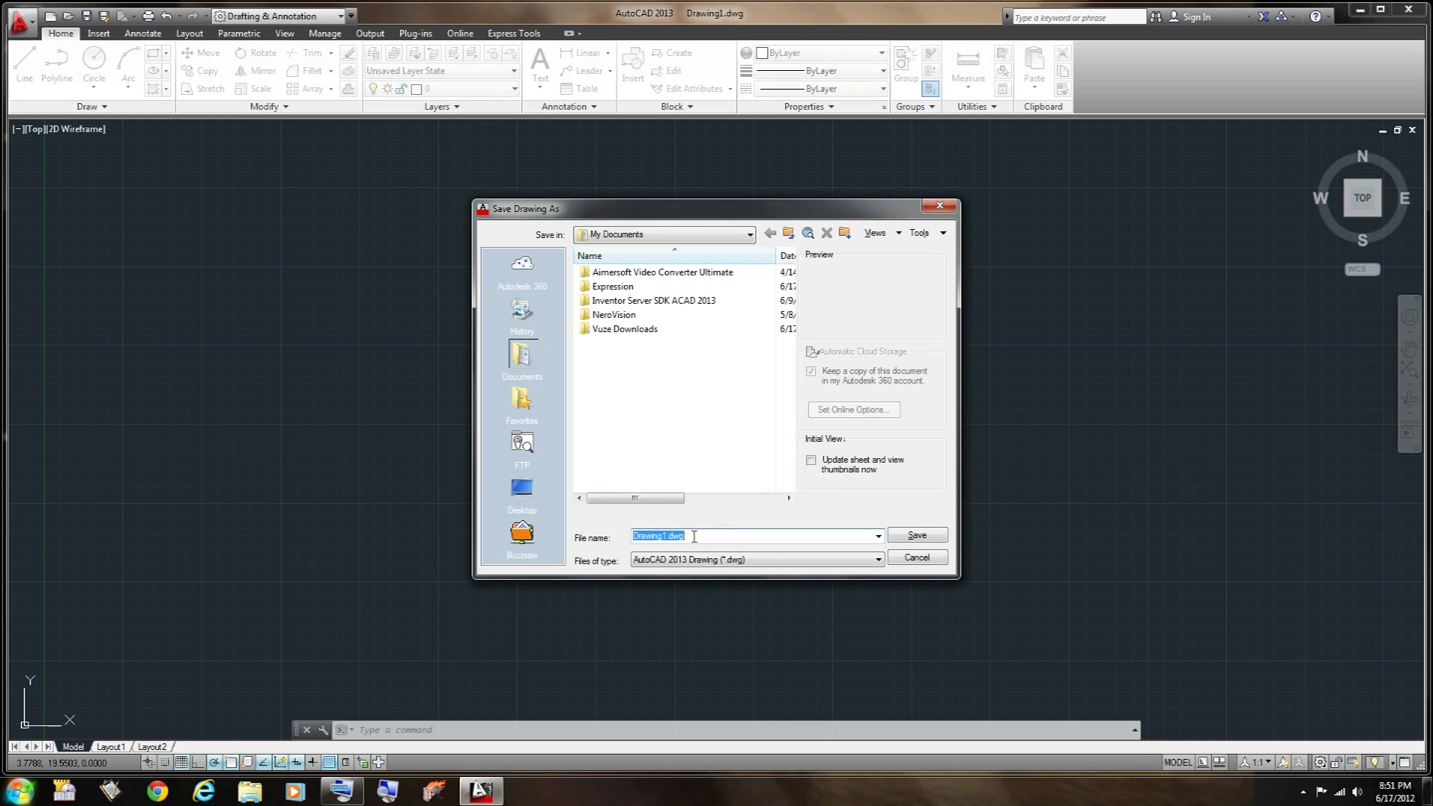
type("first project")
left_click(524, 498)
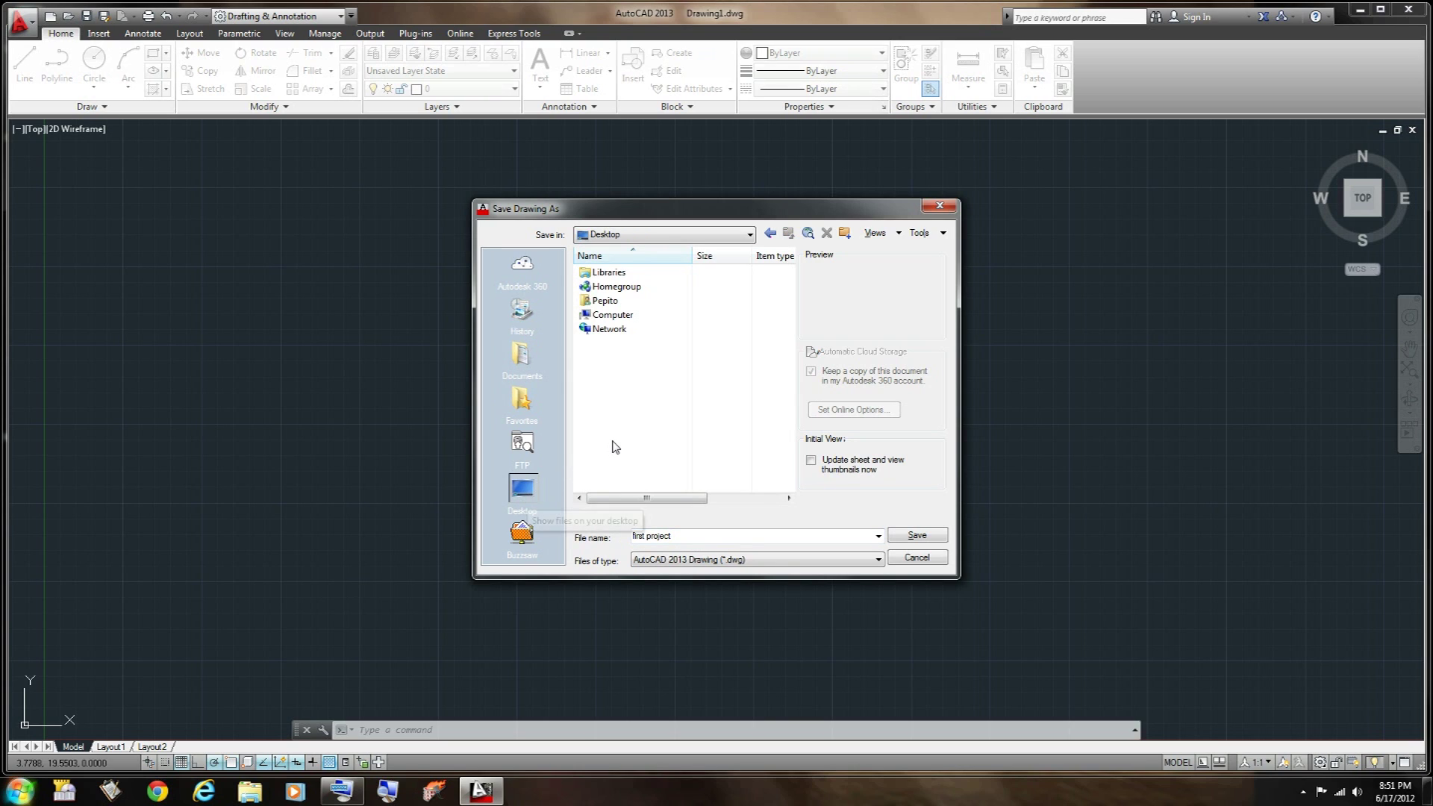
left_click(918, 536)
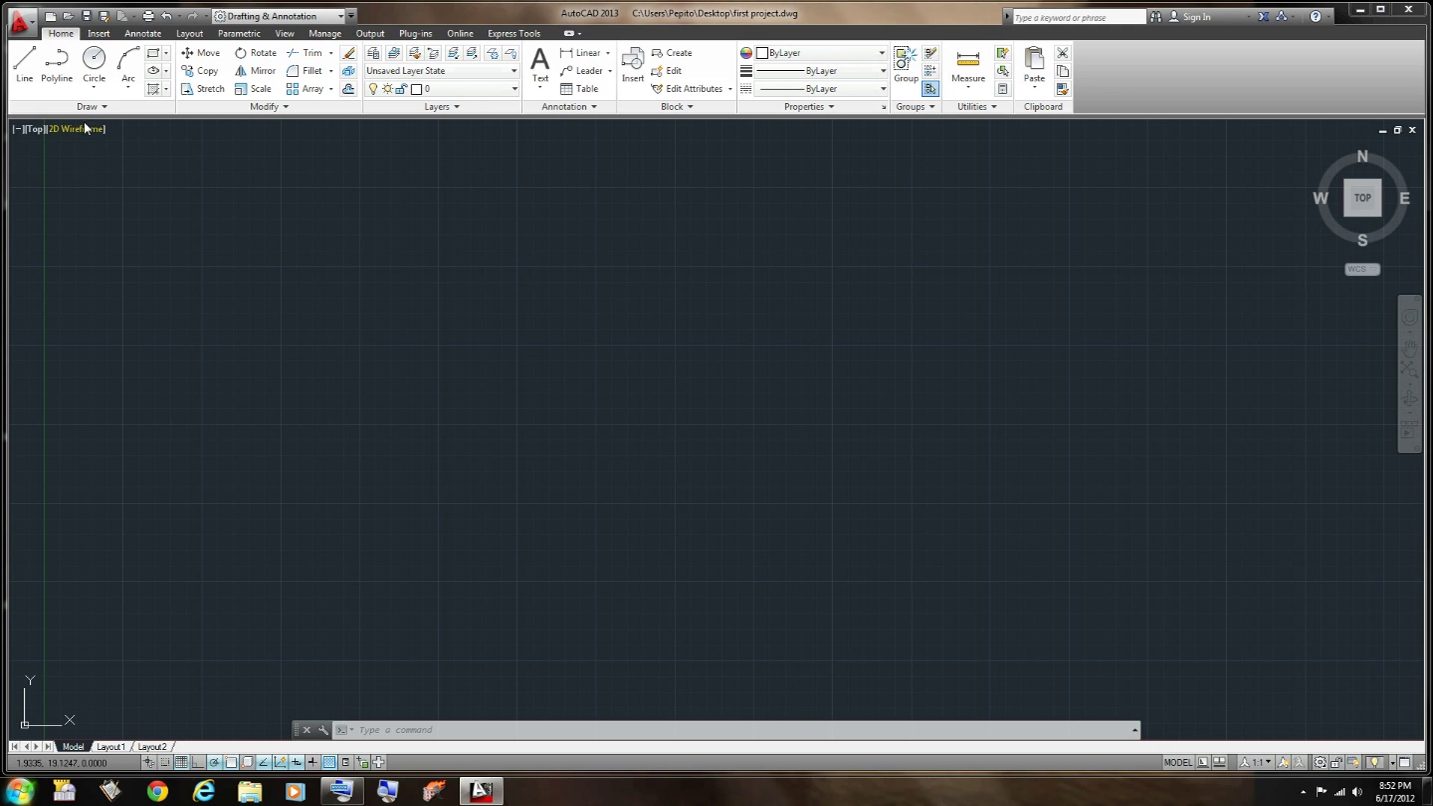
left_click(99, 35)
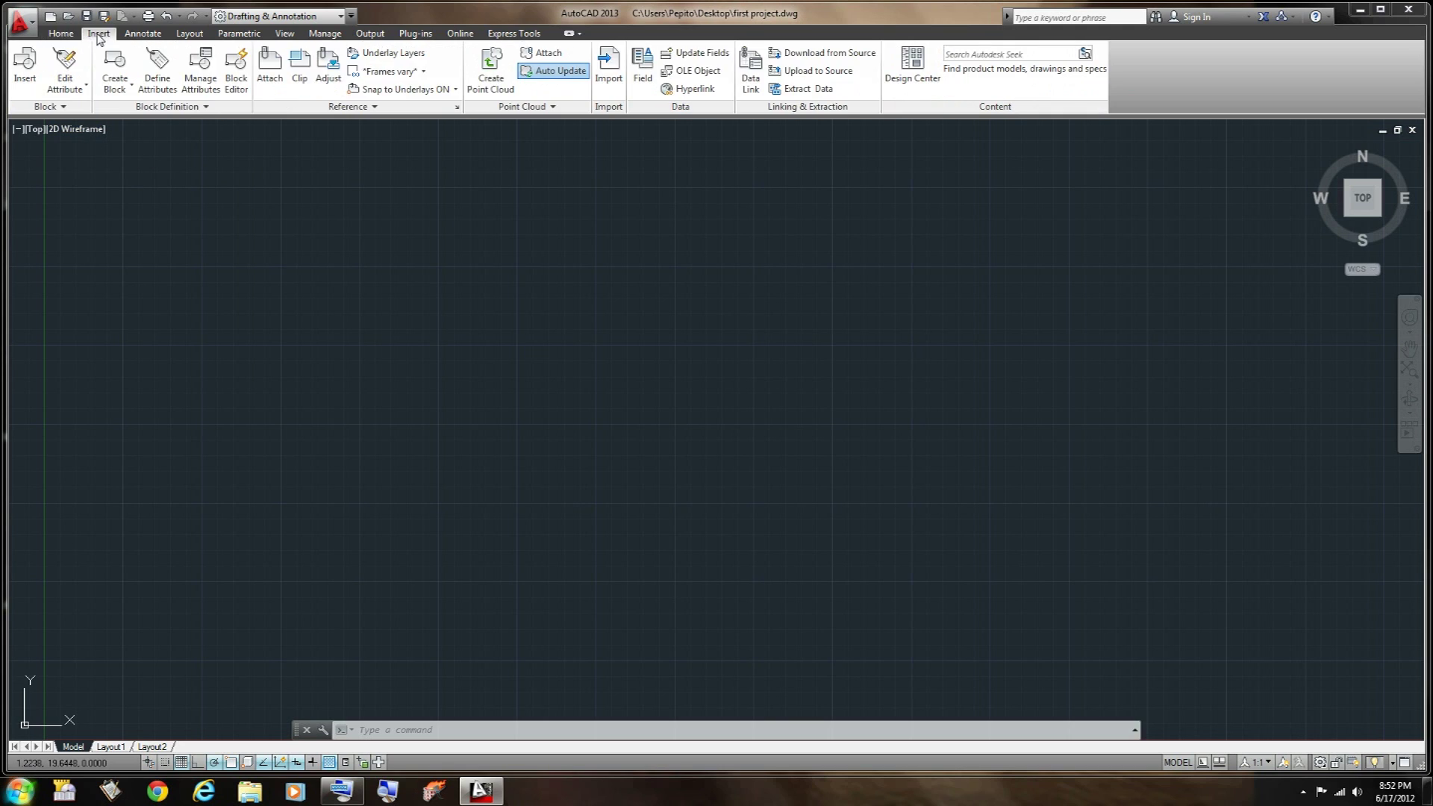
left_click(141, 35)
left_click(190, 35)
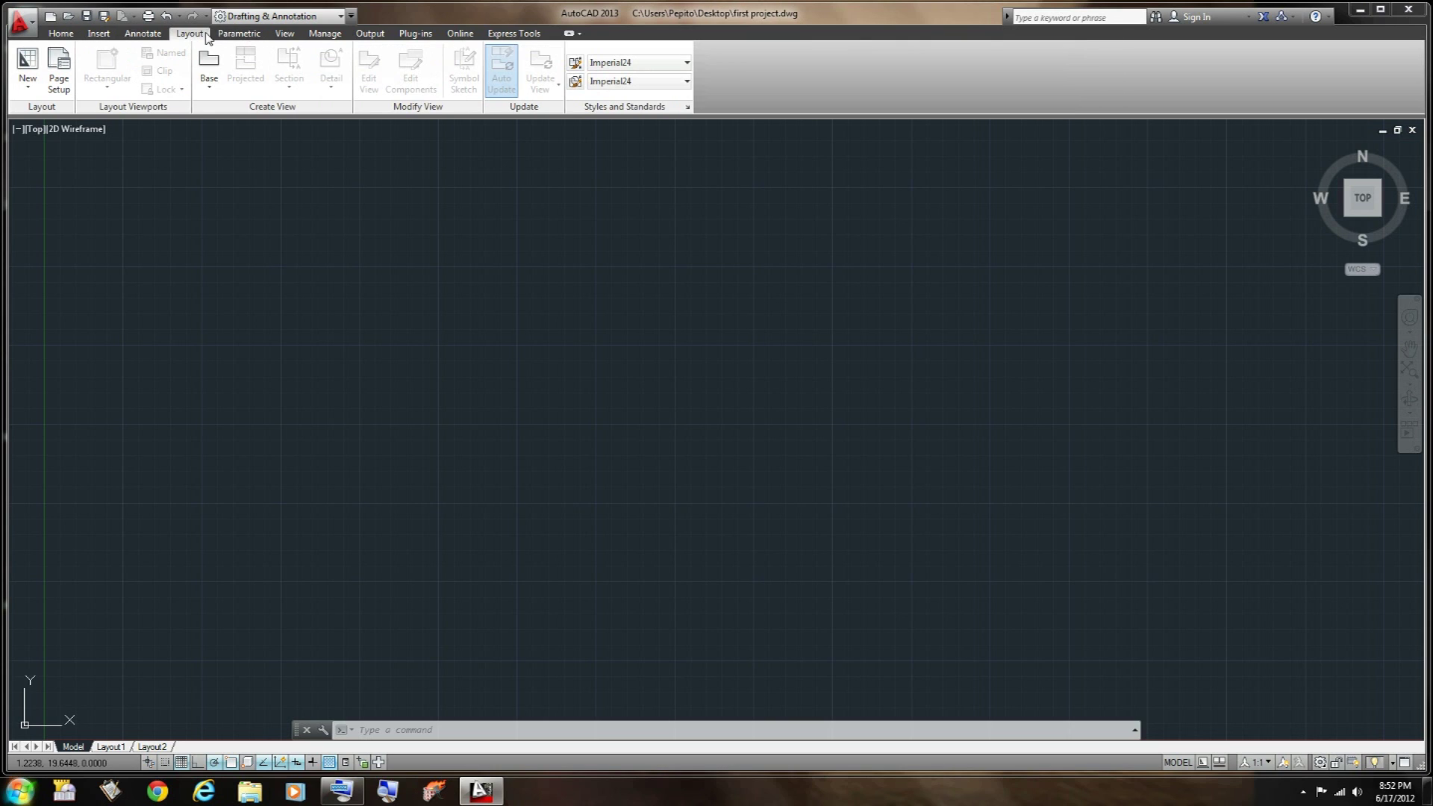
left_click(237, 35)
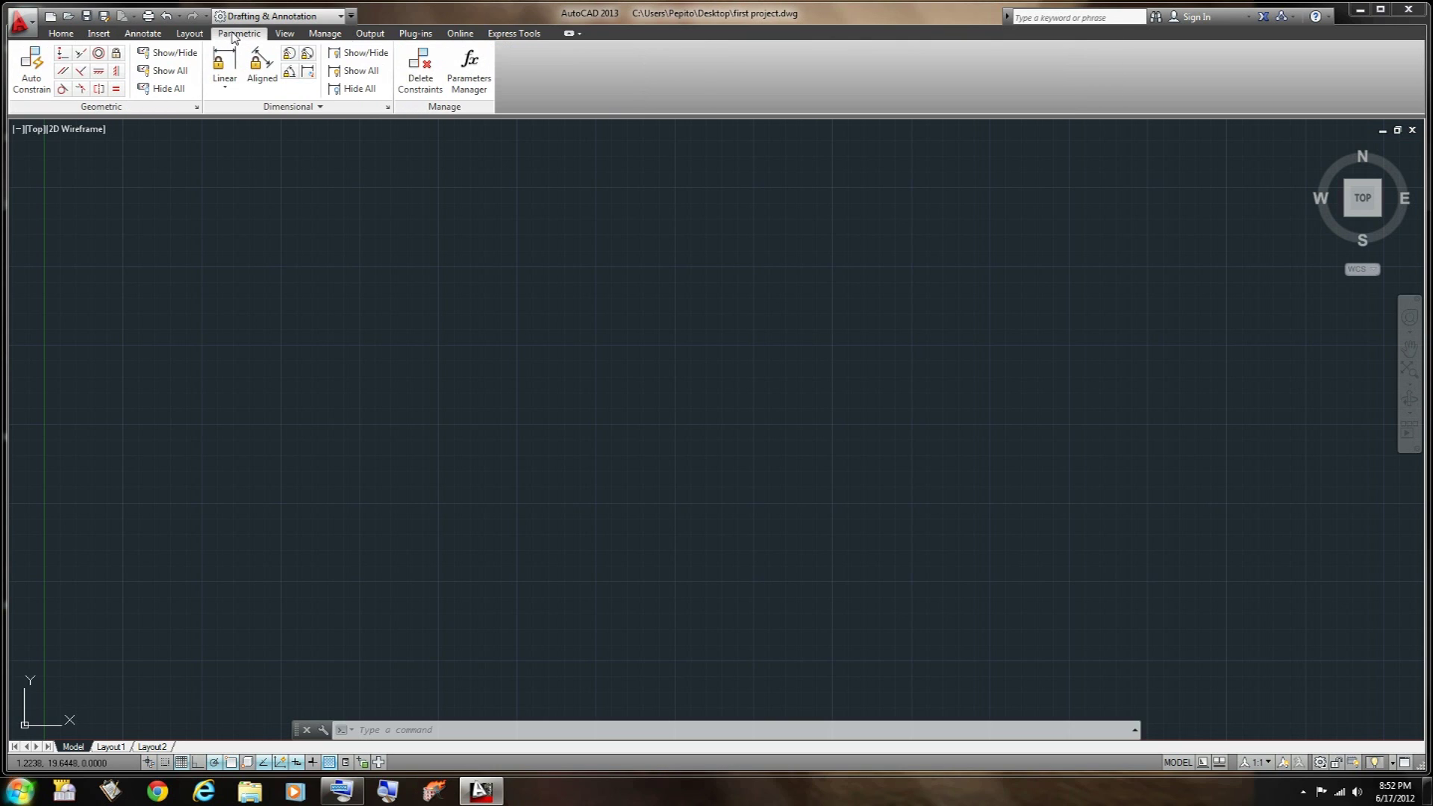
left_click(284, 35)
left_click(320, 35)
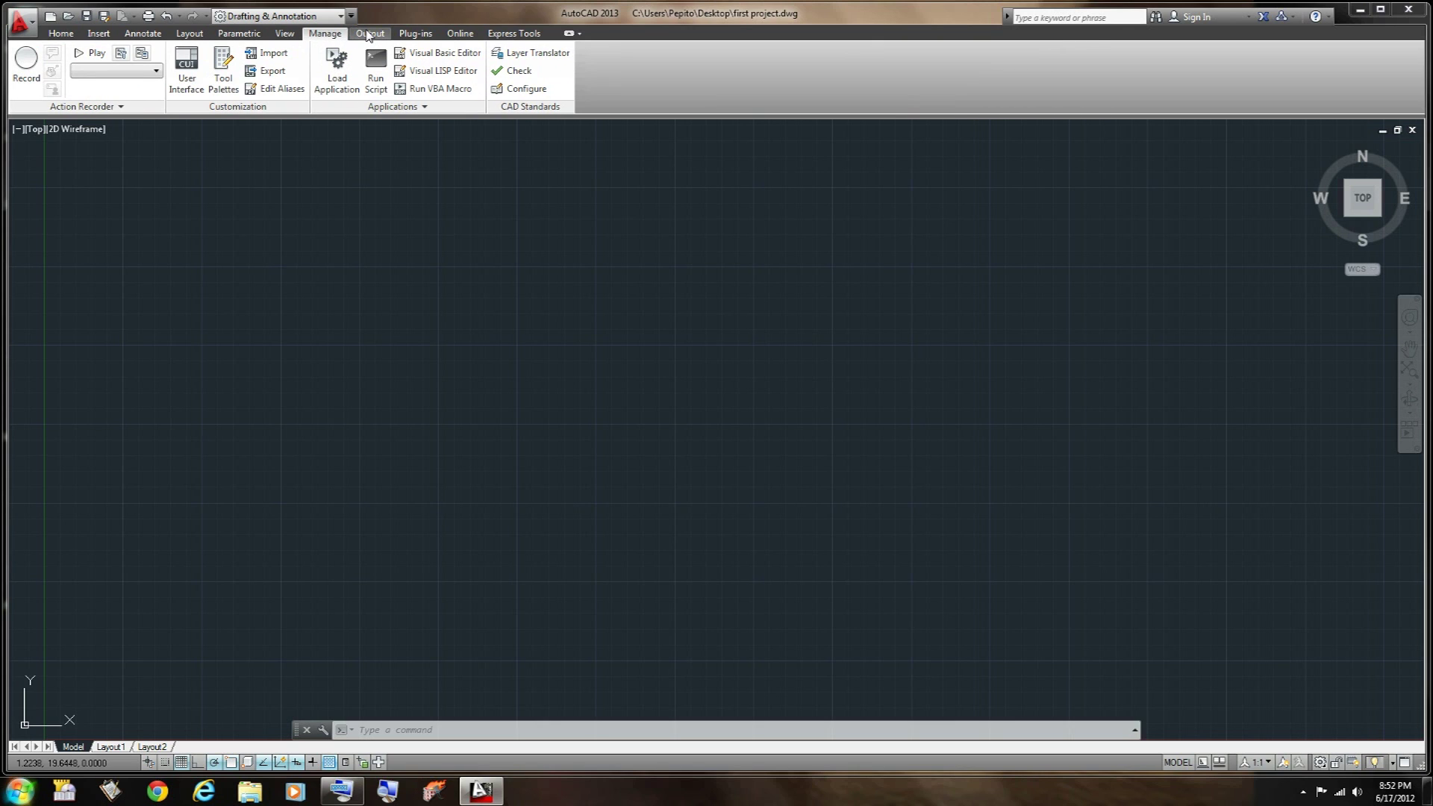
left_click(61, 34)
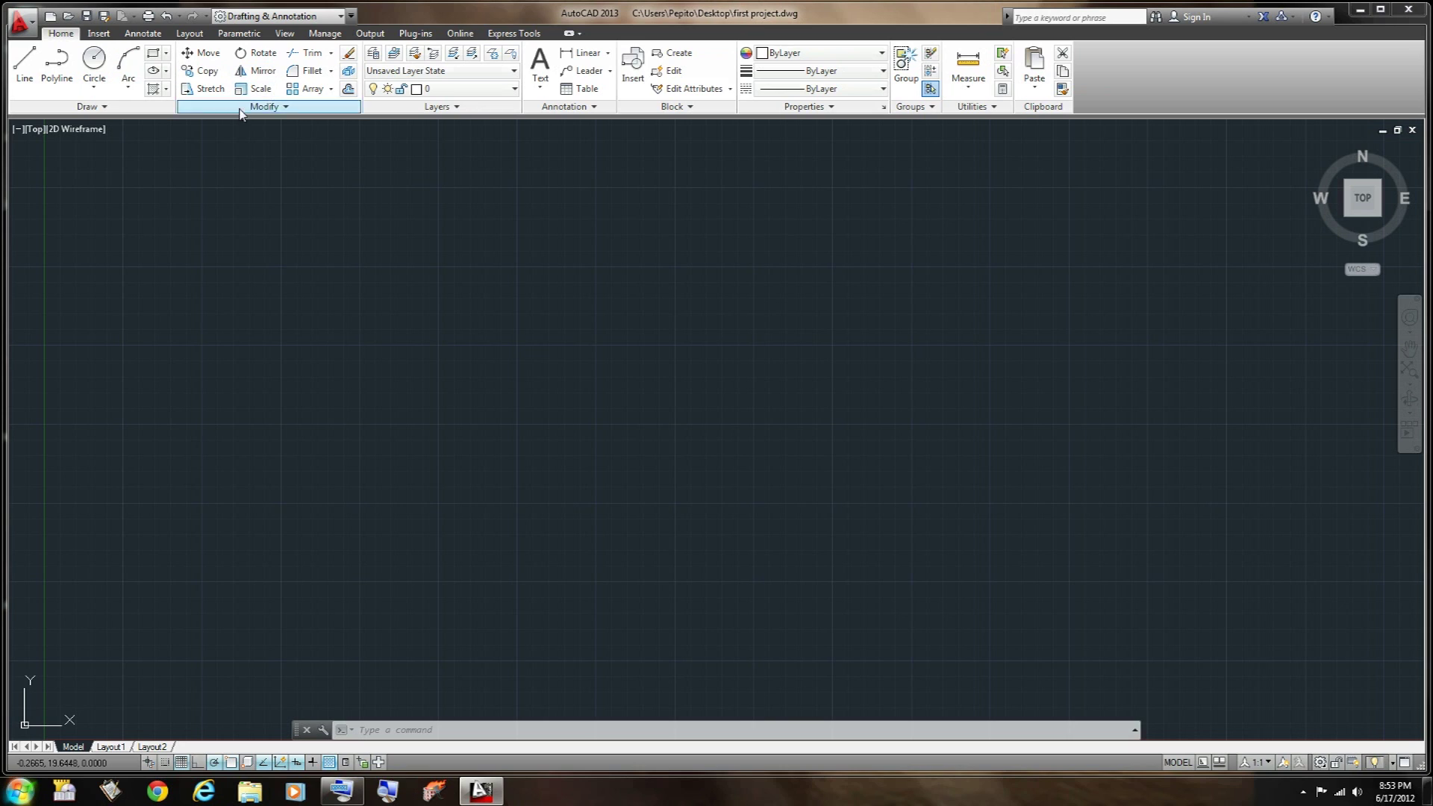
Draw one gently sloping line between two picked points and end the Line command.
left_click(16, 70)
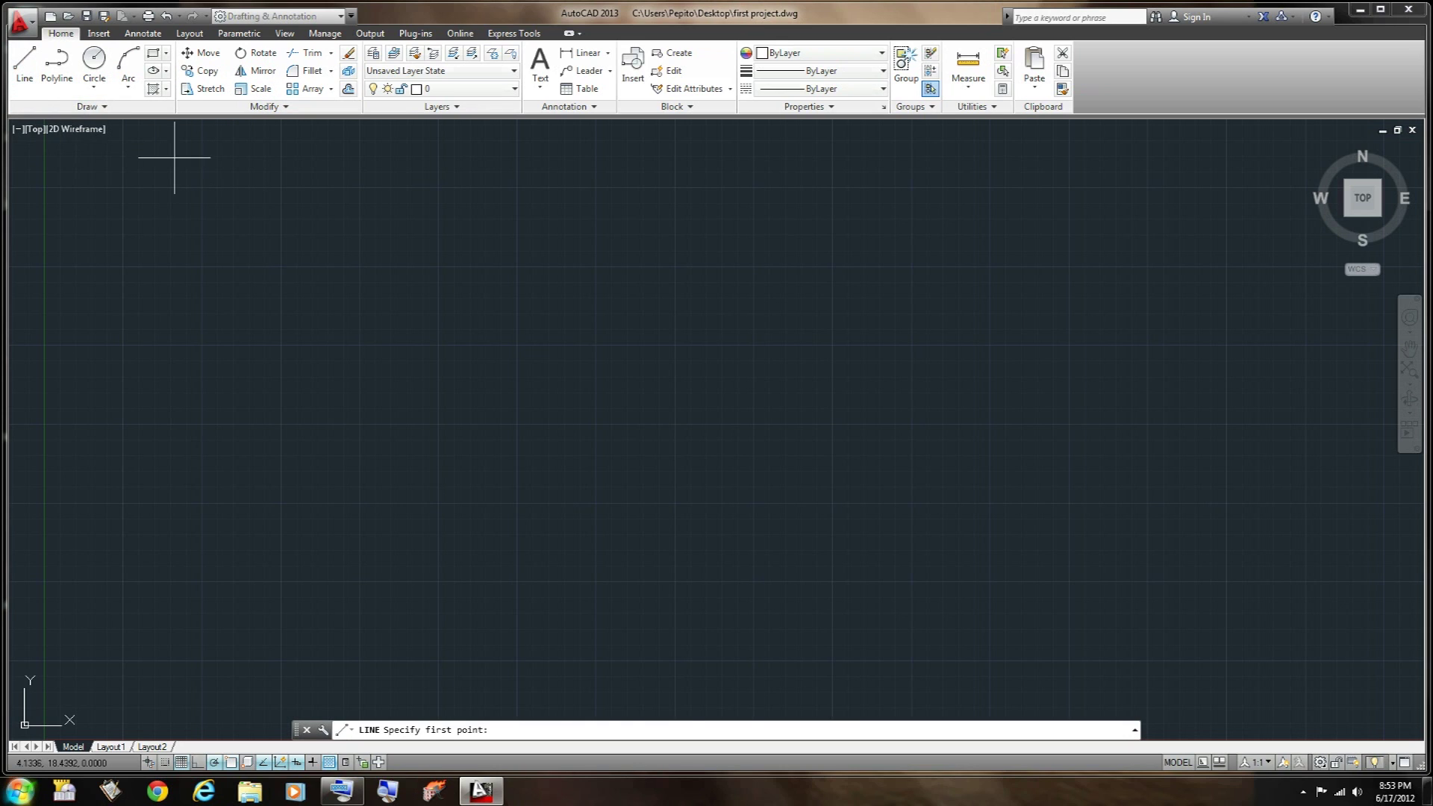
left_click(381, 262)
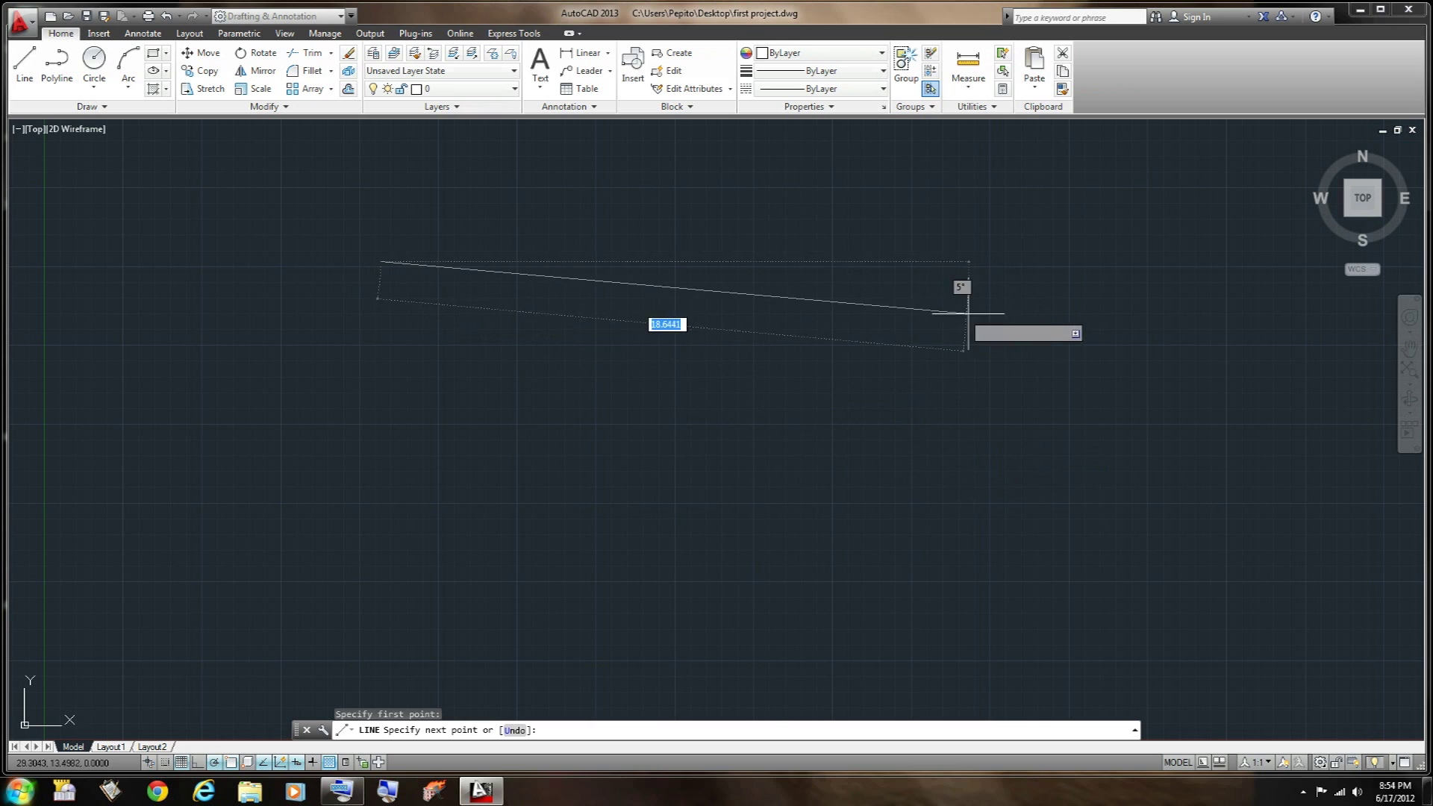
left_click(911, 338)
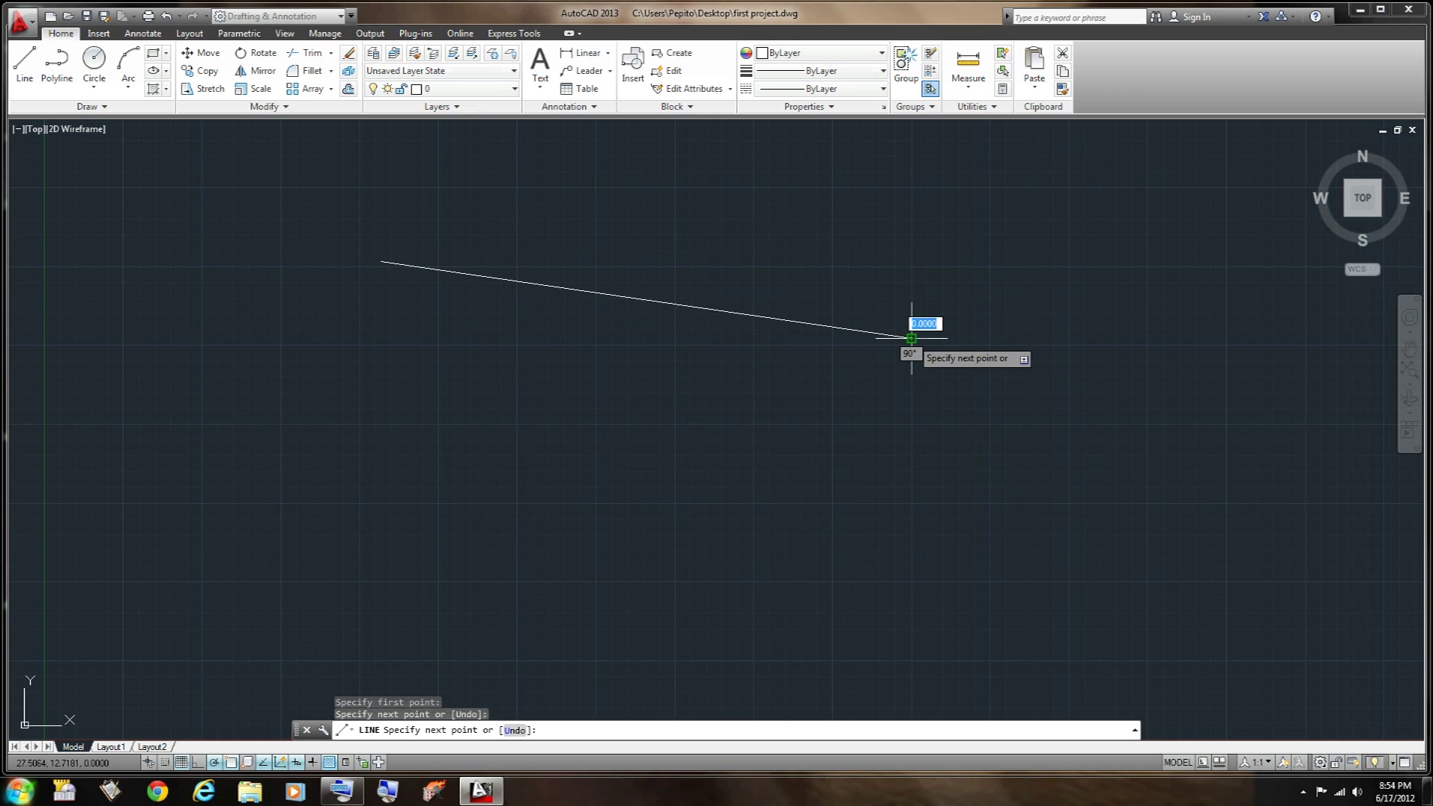
right_click(869, 507)
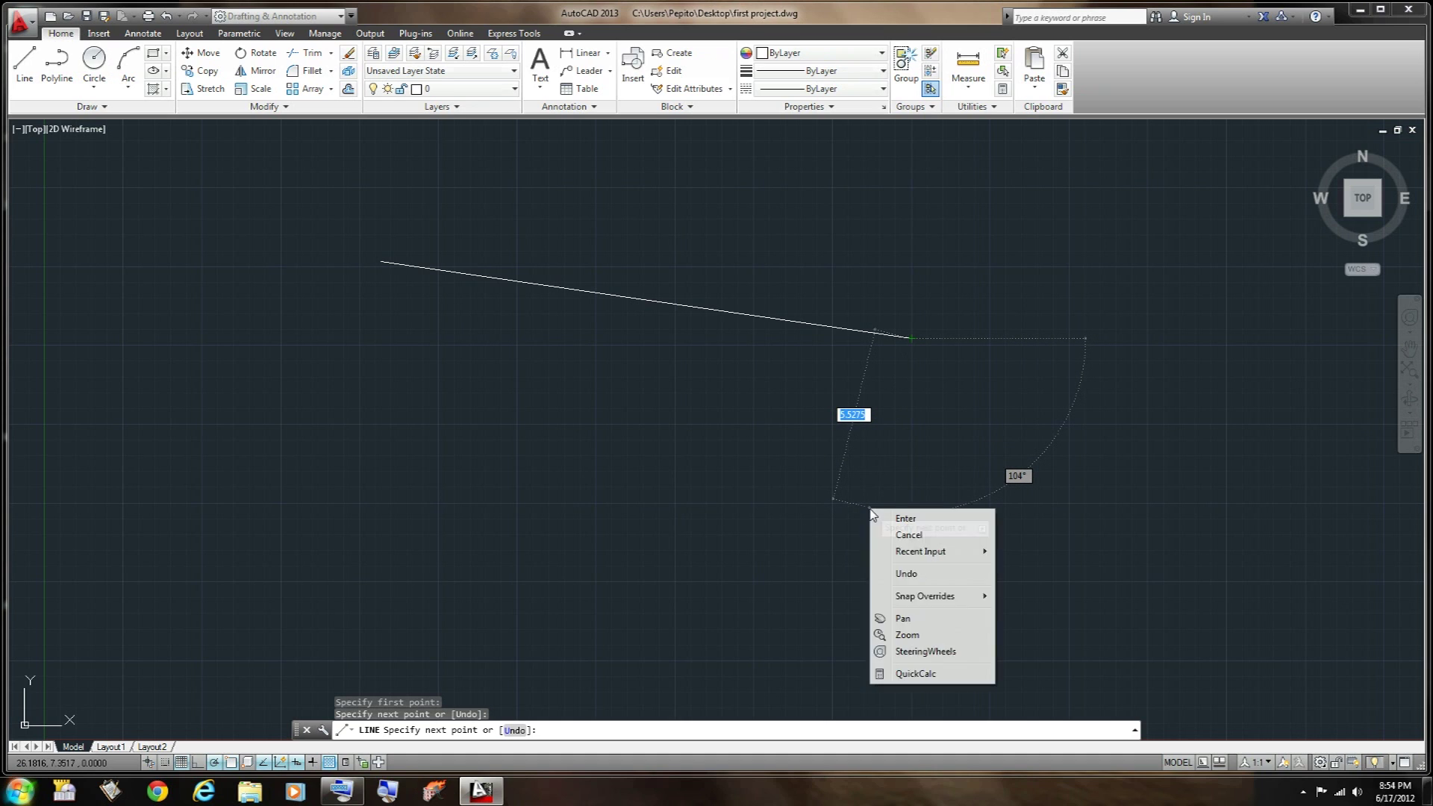
left_click(919, 525)
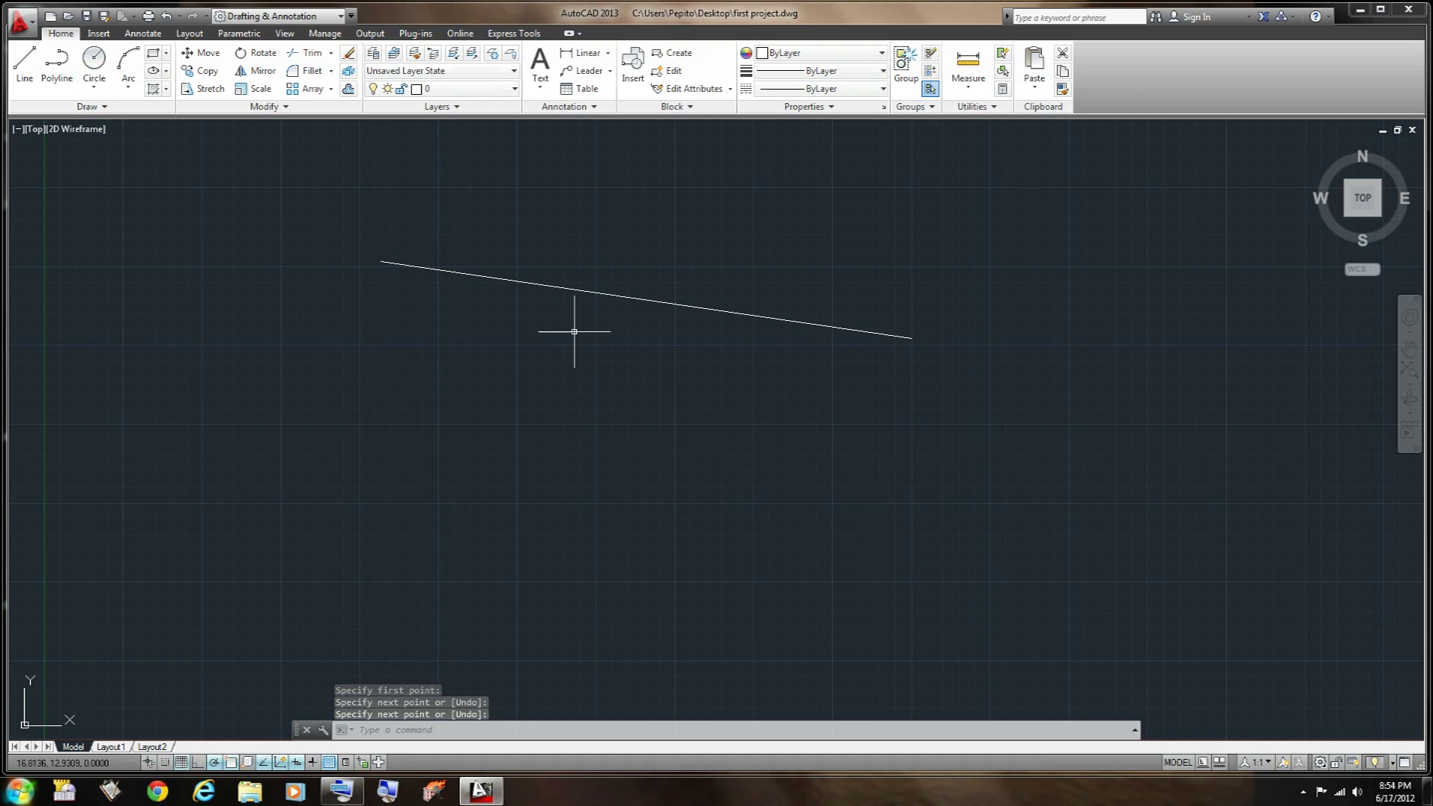
left_click(612, 323)
left_click(536, 247)
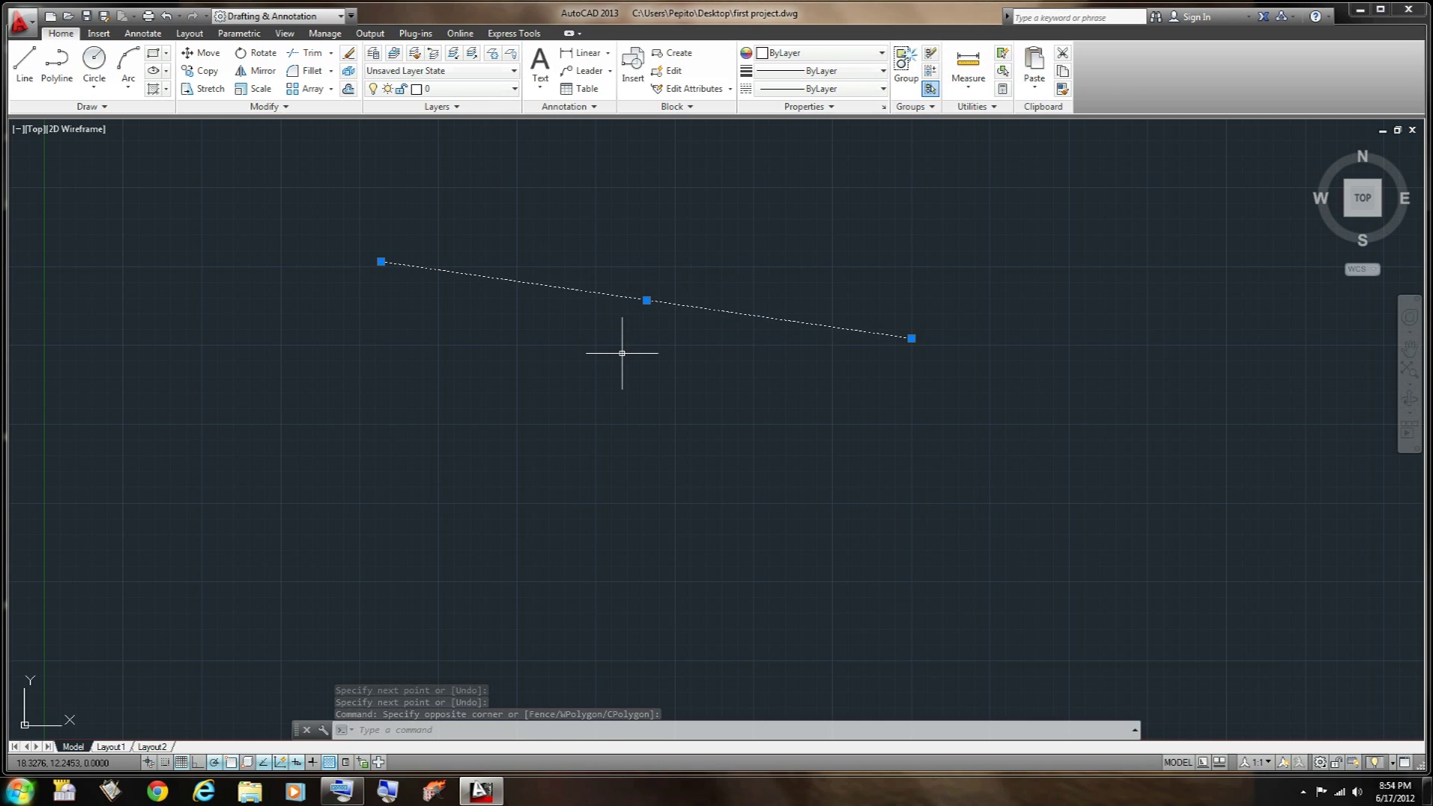
key("Escape")
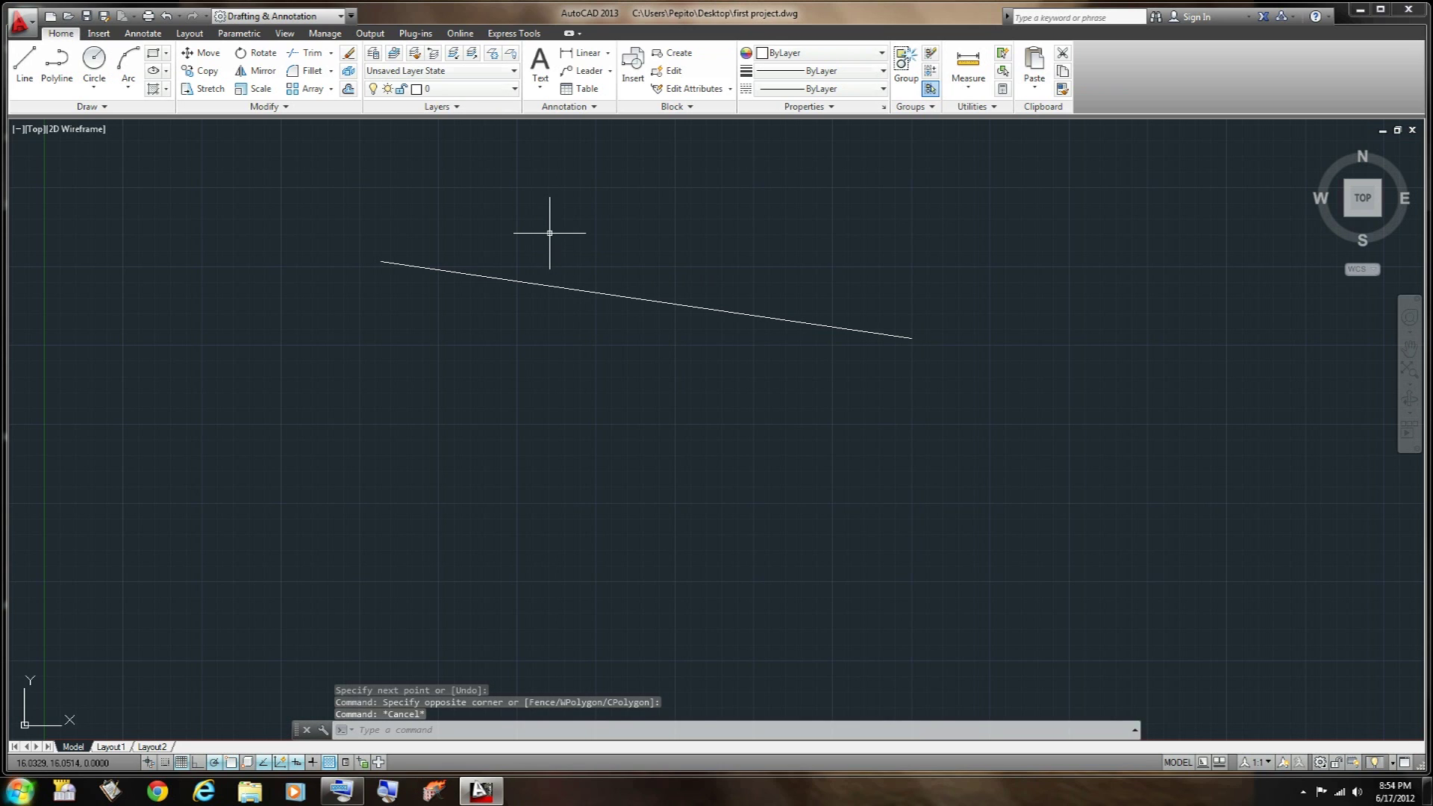
scroll(549, 232, "up", 4)
scroll(579, 272, "up", 2)
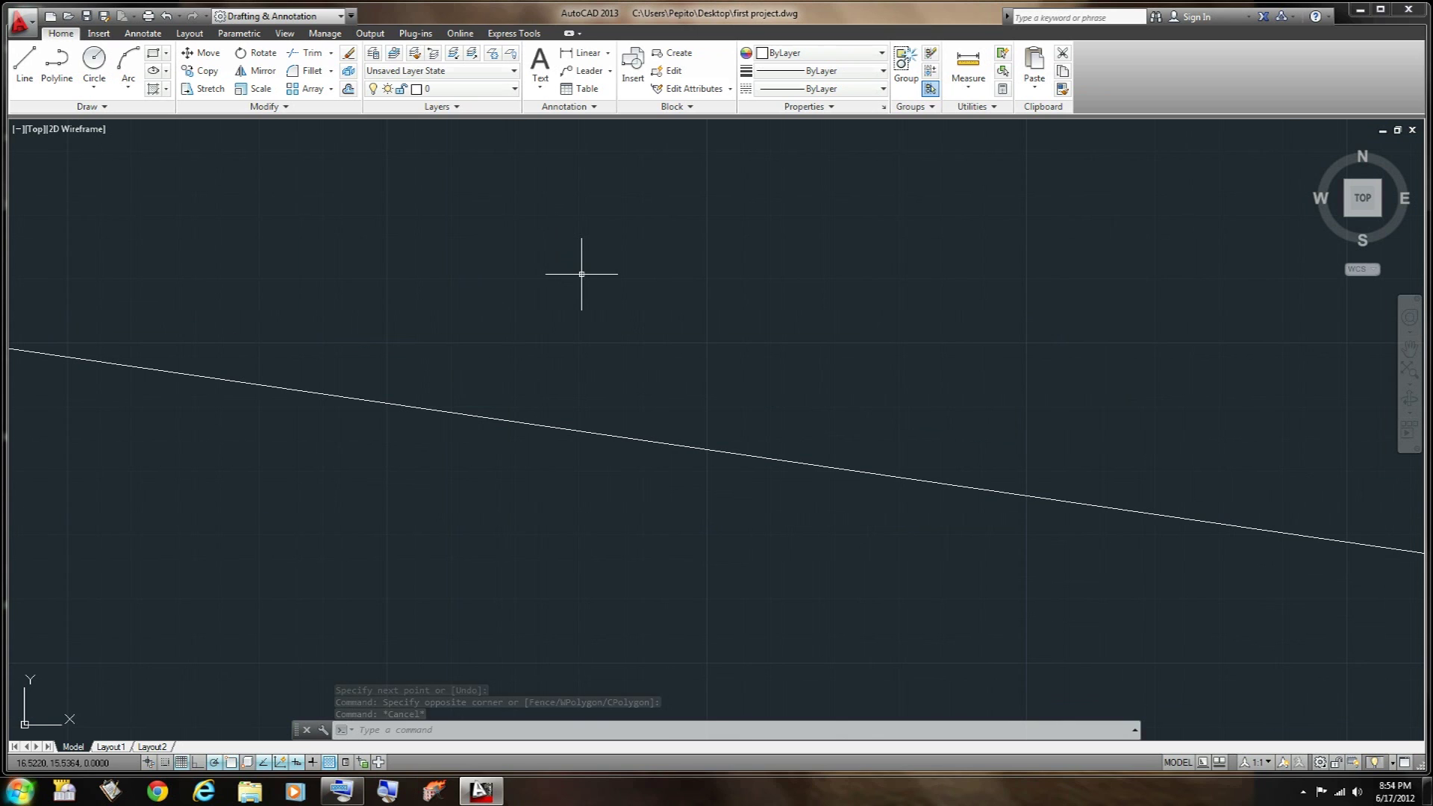
scroll(582, 274, "down", 2)
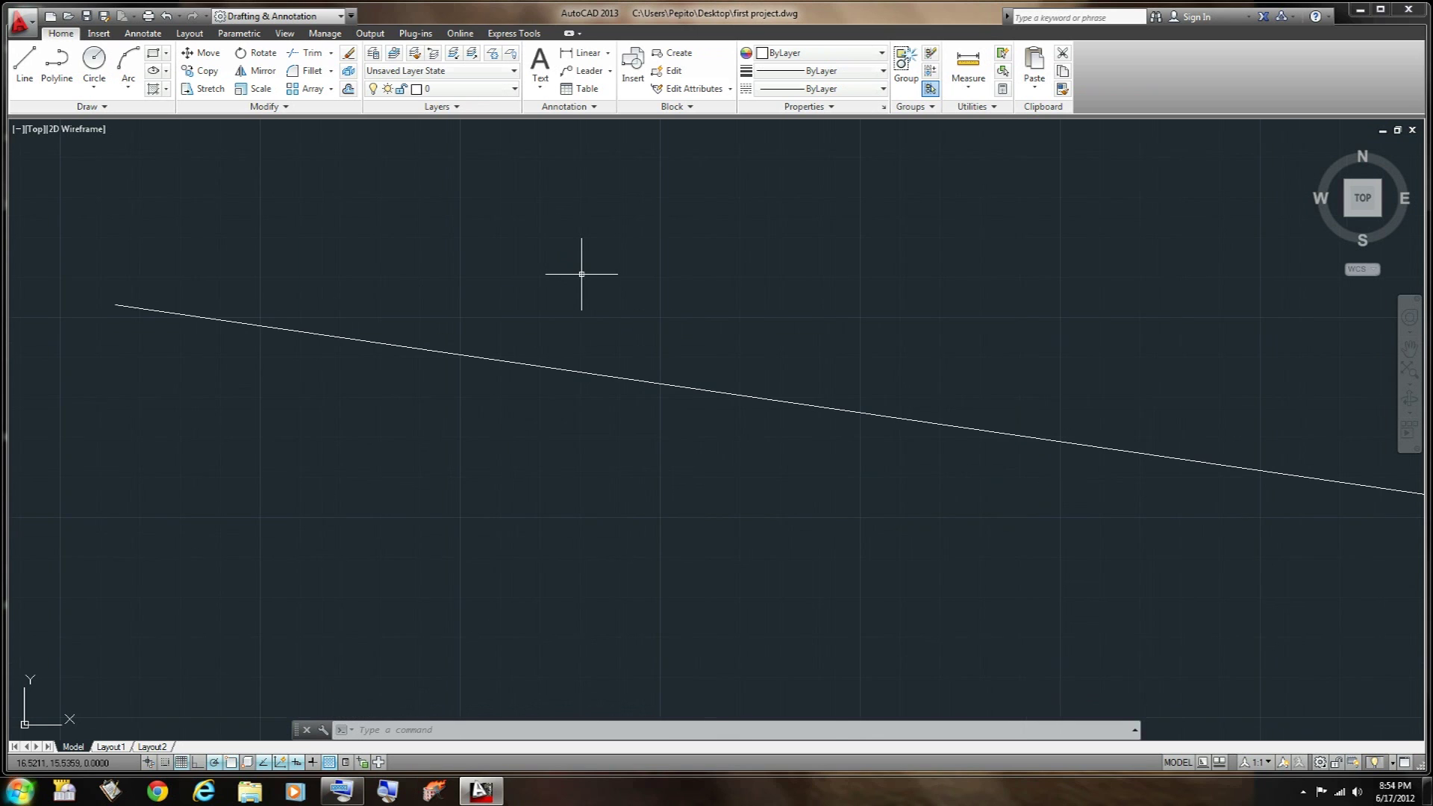
scroll(581, 274, "down", 3)
scroll(593, 227, "down", 3)
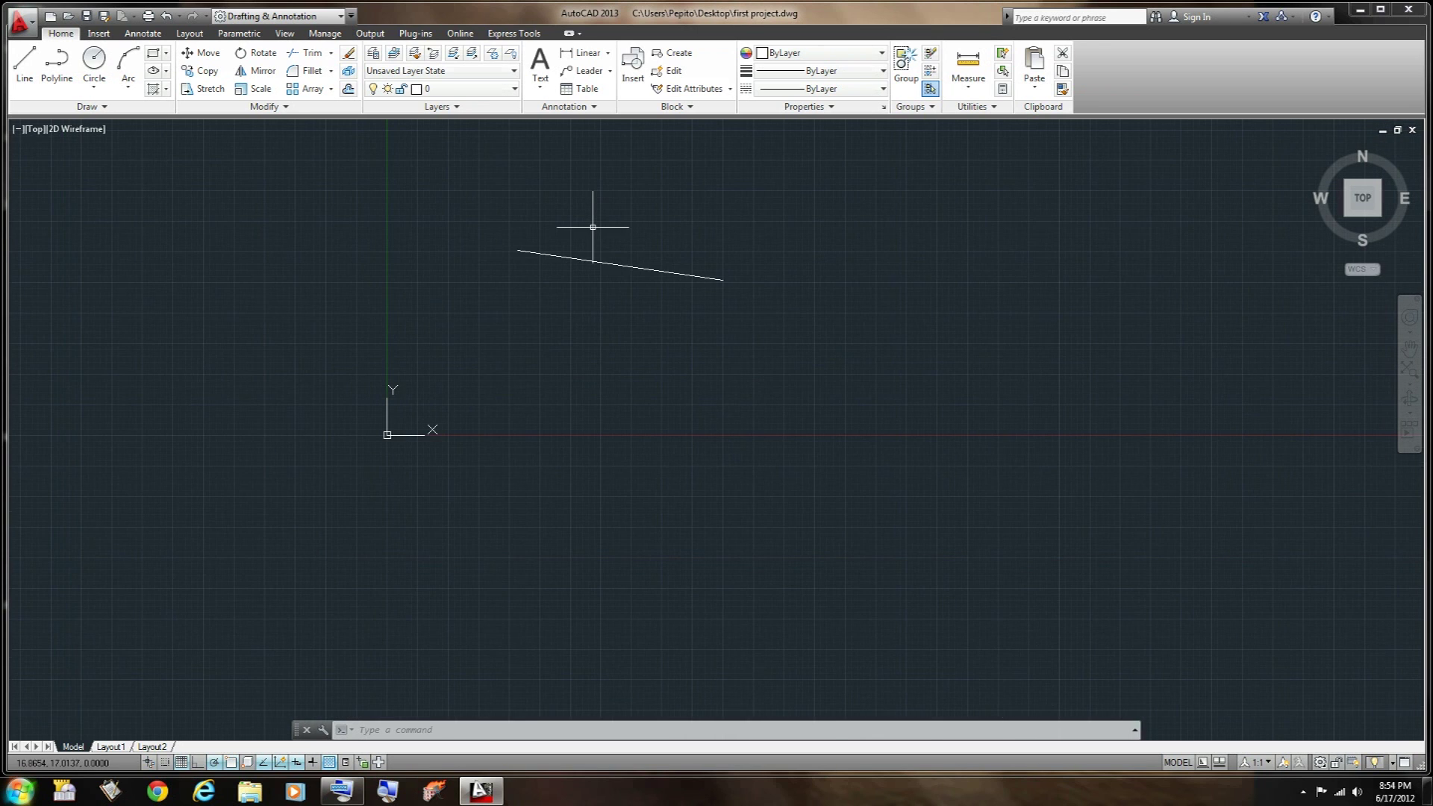
scroll(593, 226, "up", 8)
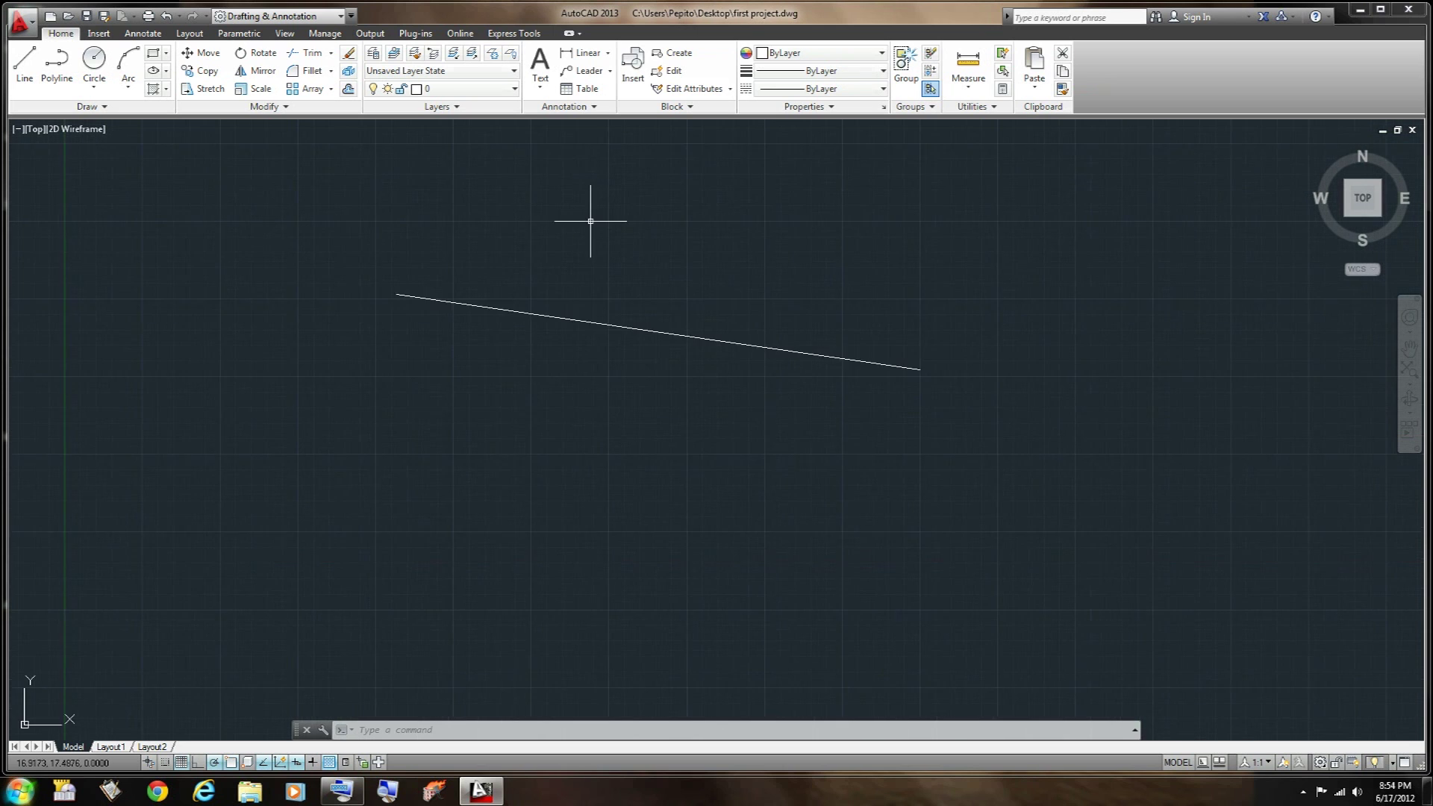
scroll(598, 267, "down", 8)
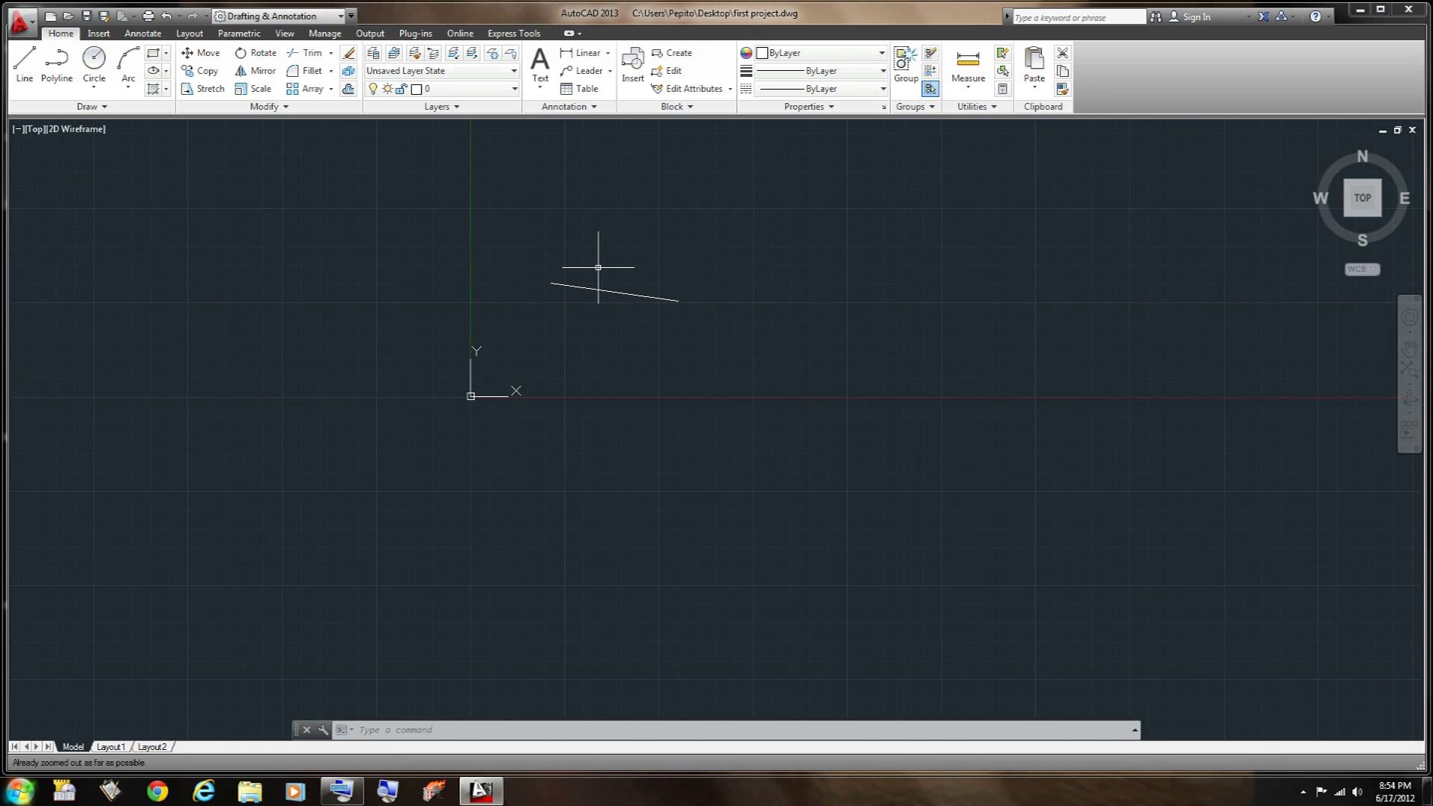
scroll(601, 275, "up", 4)
scroll(598, 264, "up", 2)
scroll(598, 266, "down", 6)
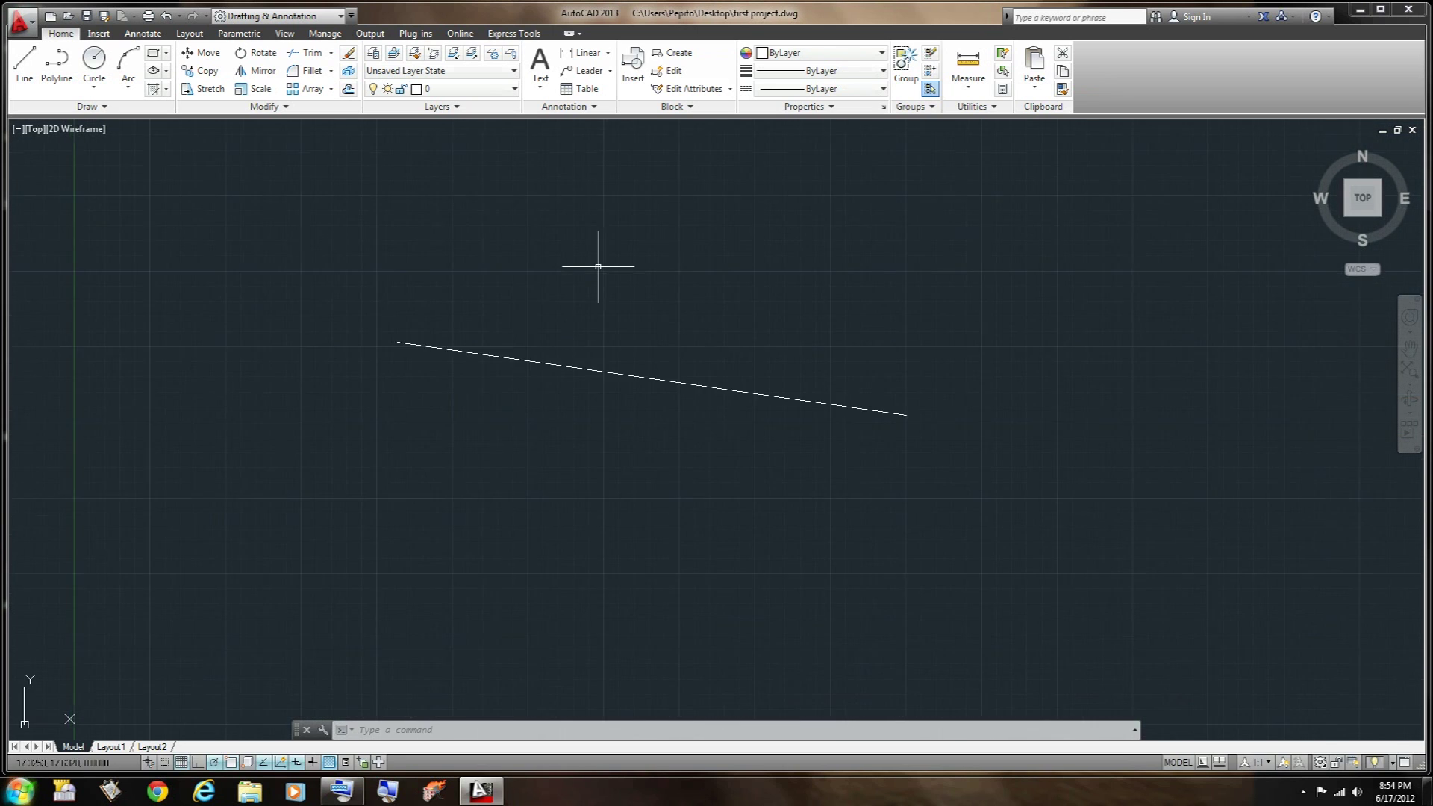
scroll(598, 267, "up", 6)
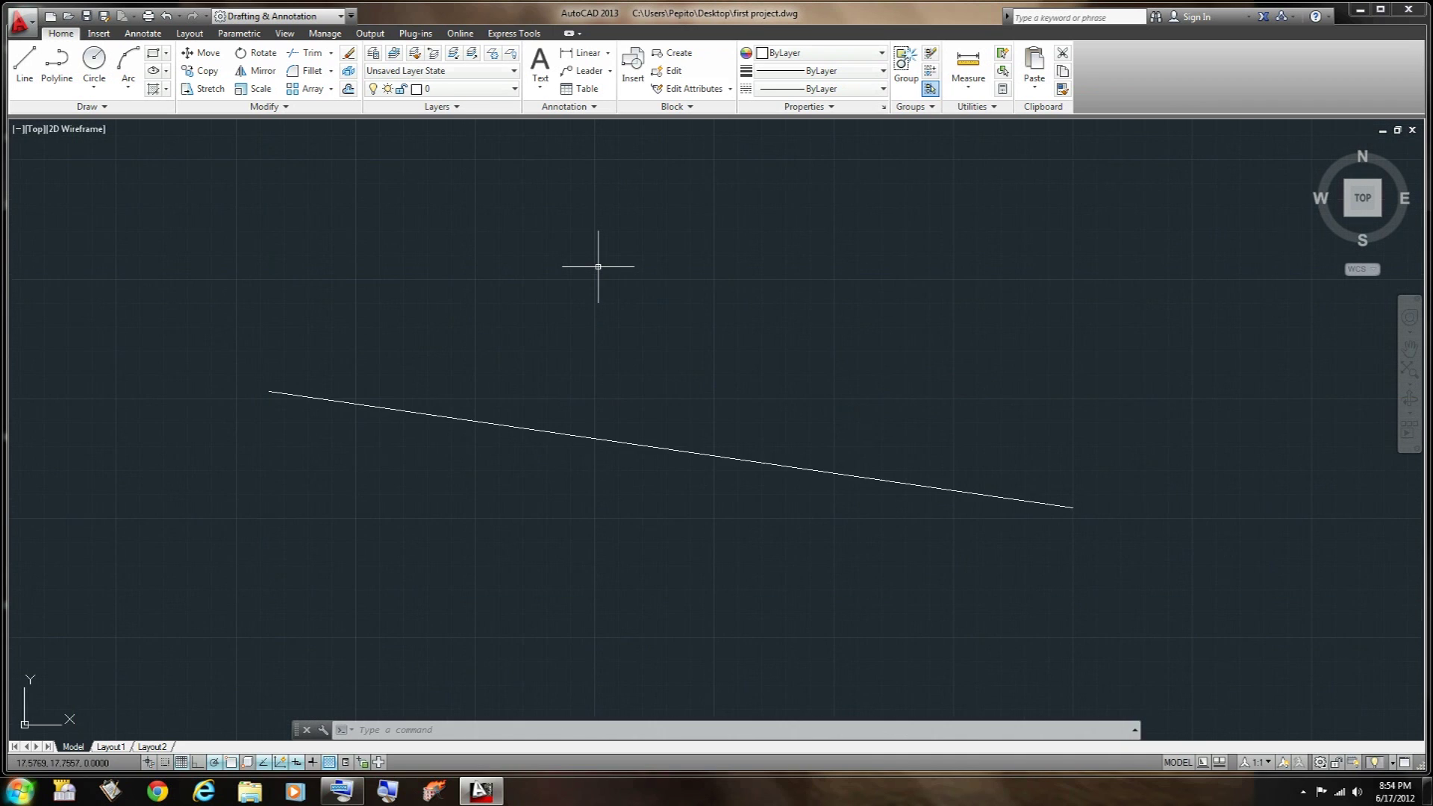
scroll(535, 357, "down", 4)
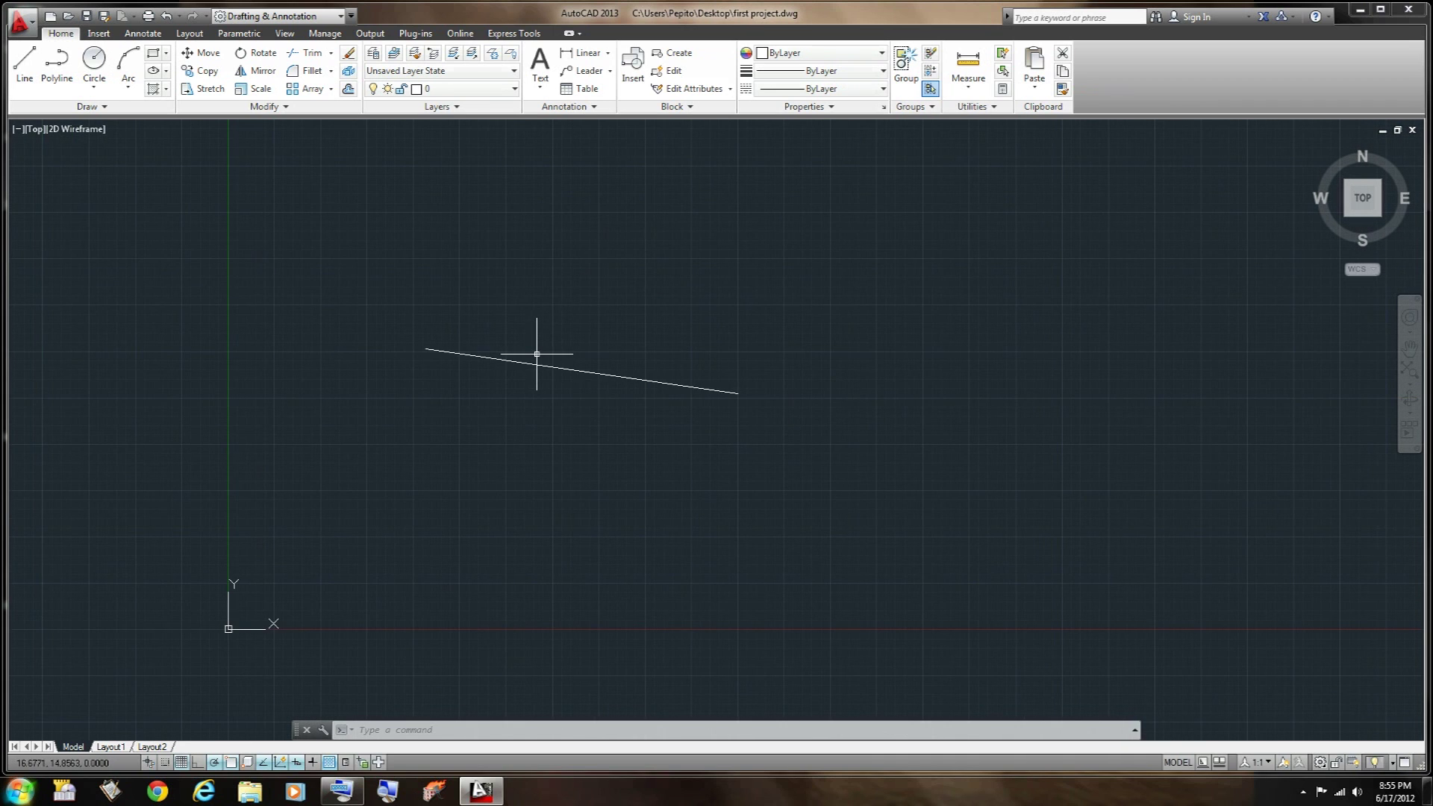
left_click(571, 395)
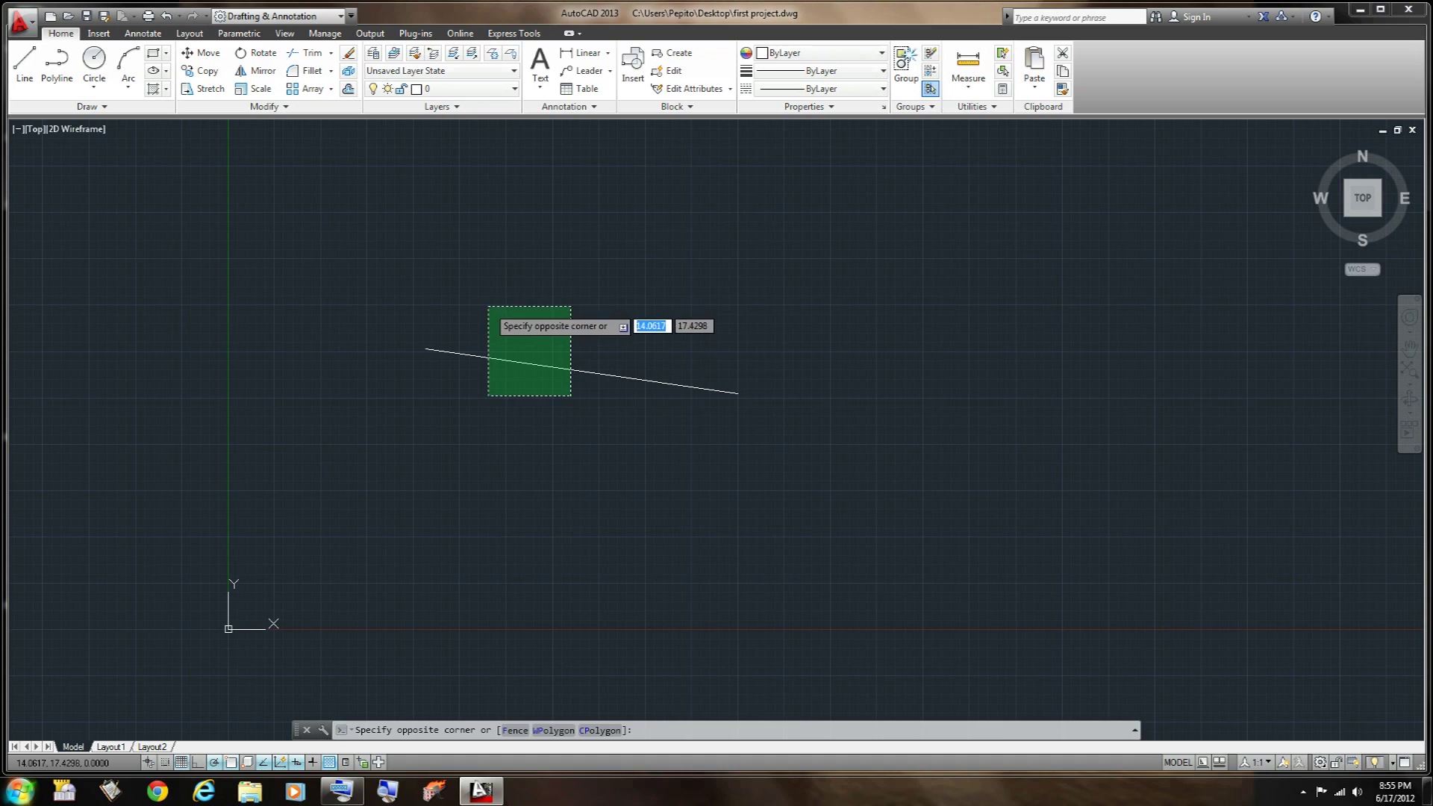
left_click(488, 306)
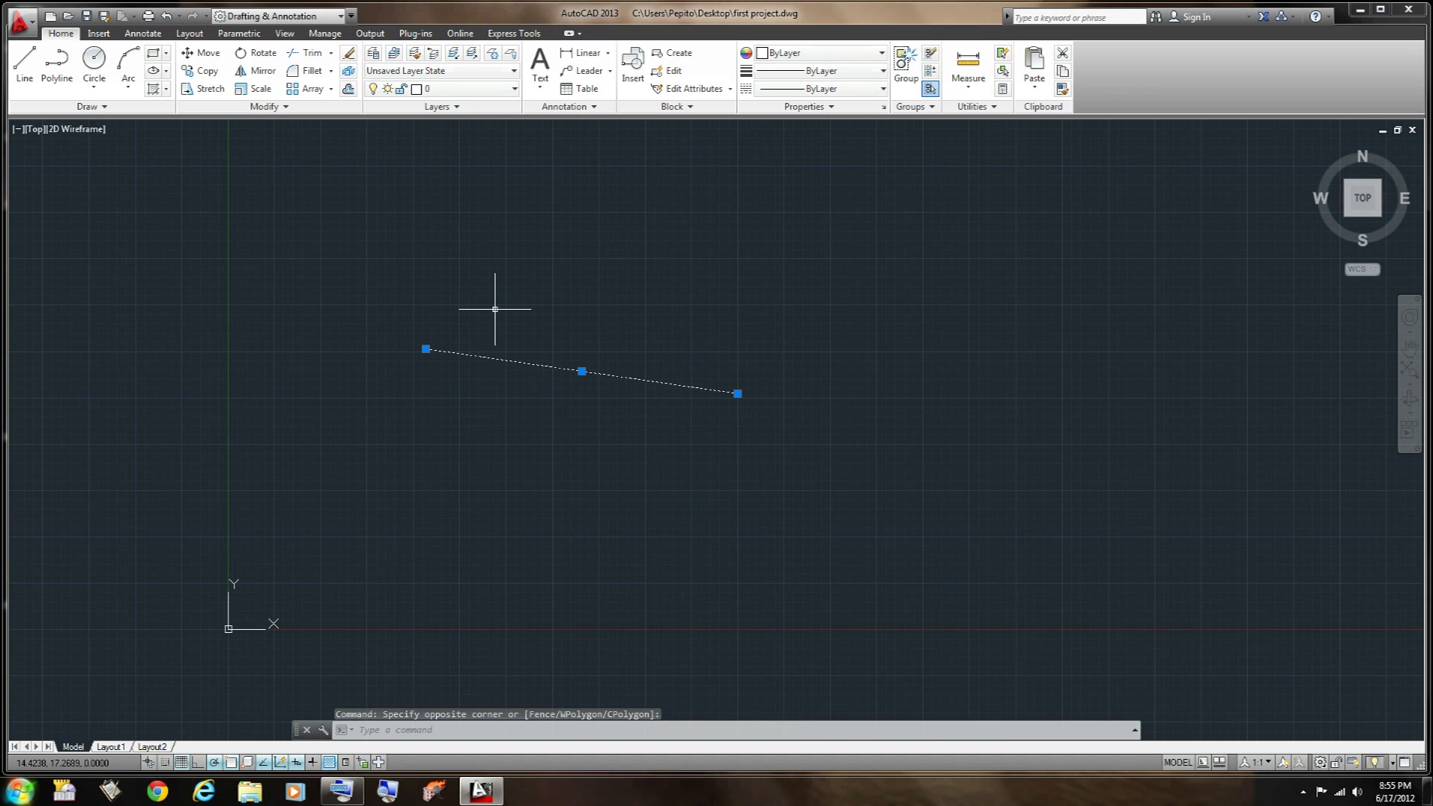
key("Delete")
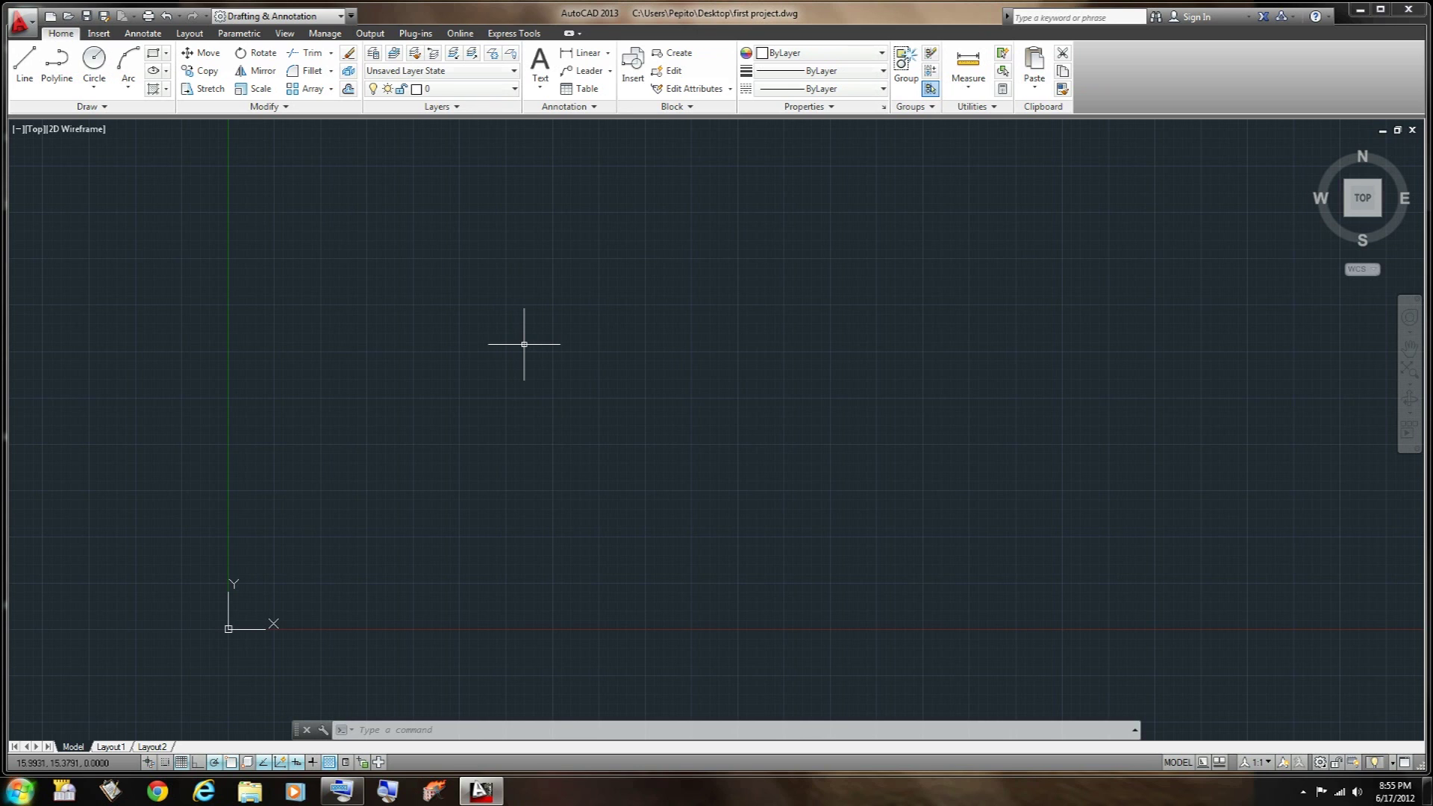
scroll(119, 125, "down", 2)
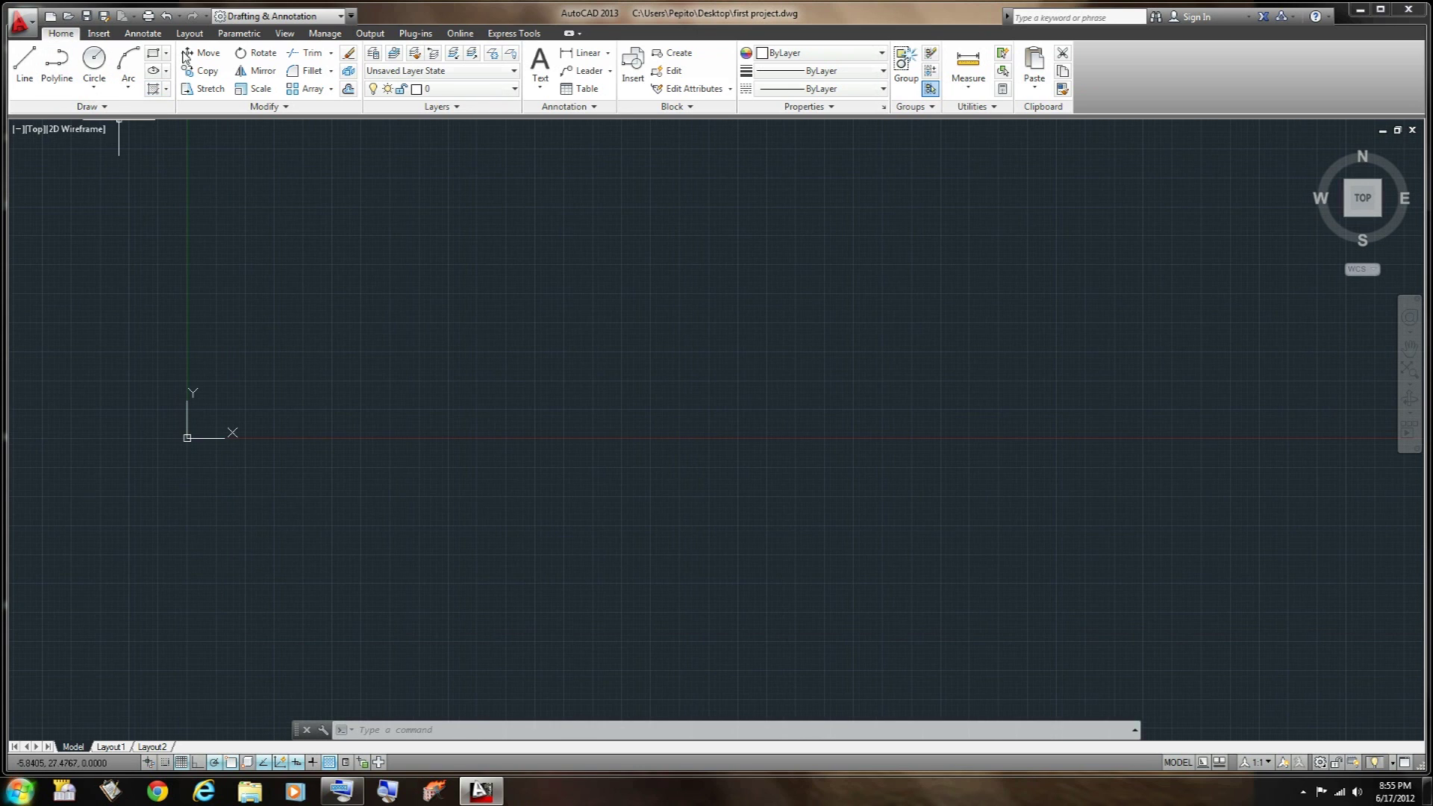
left_click(166, 16)
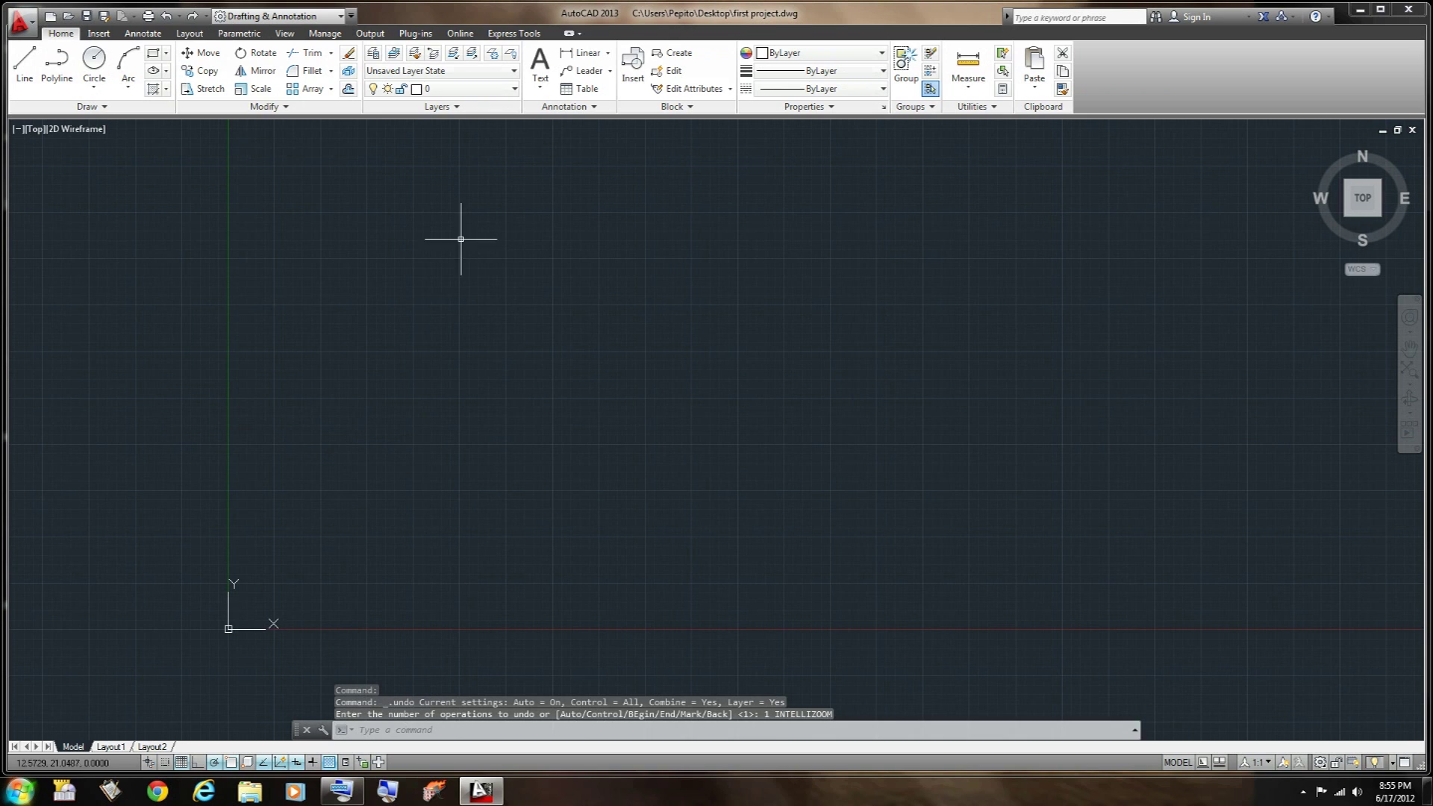
left_click(166, 15)
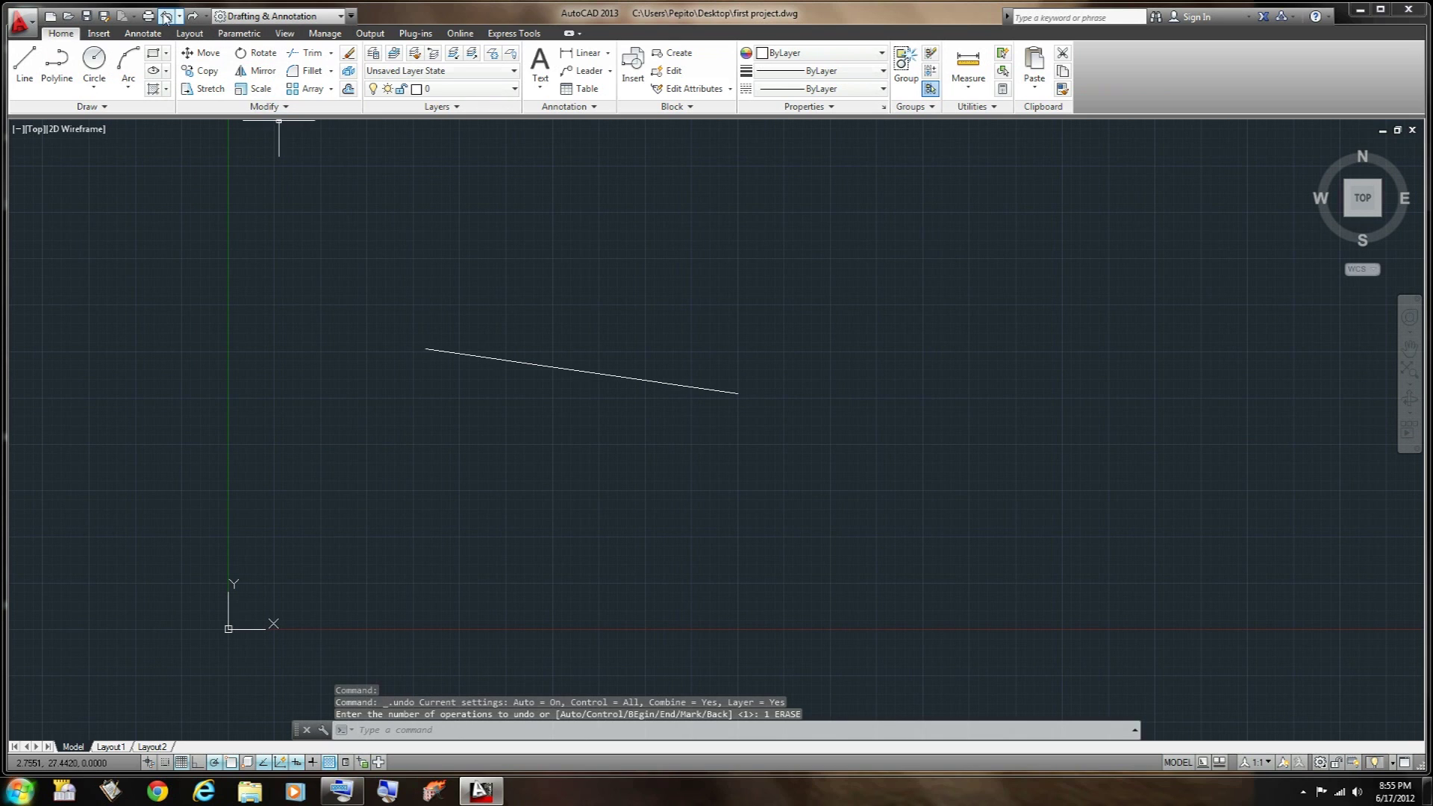
Select the diagonal line with a crossing window and erase it from the right-click menu.
left_click(579, 409)
left_click(528, 313)
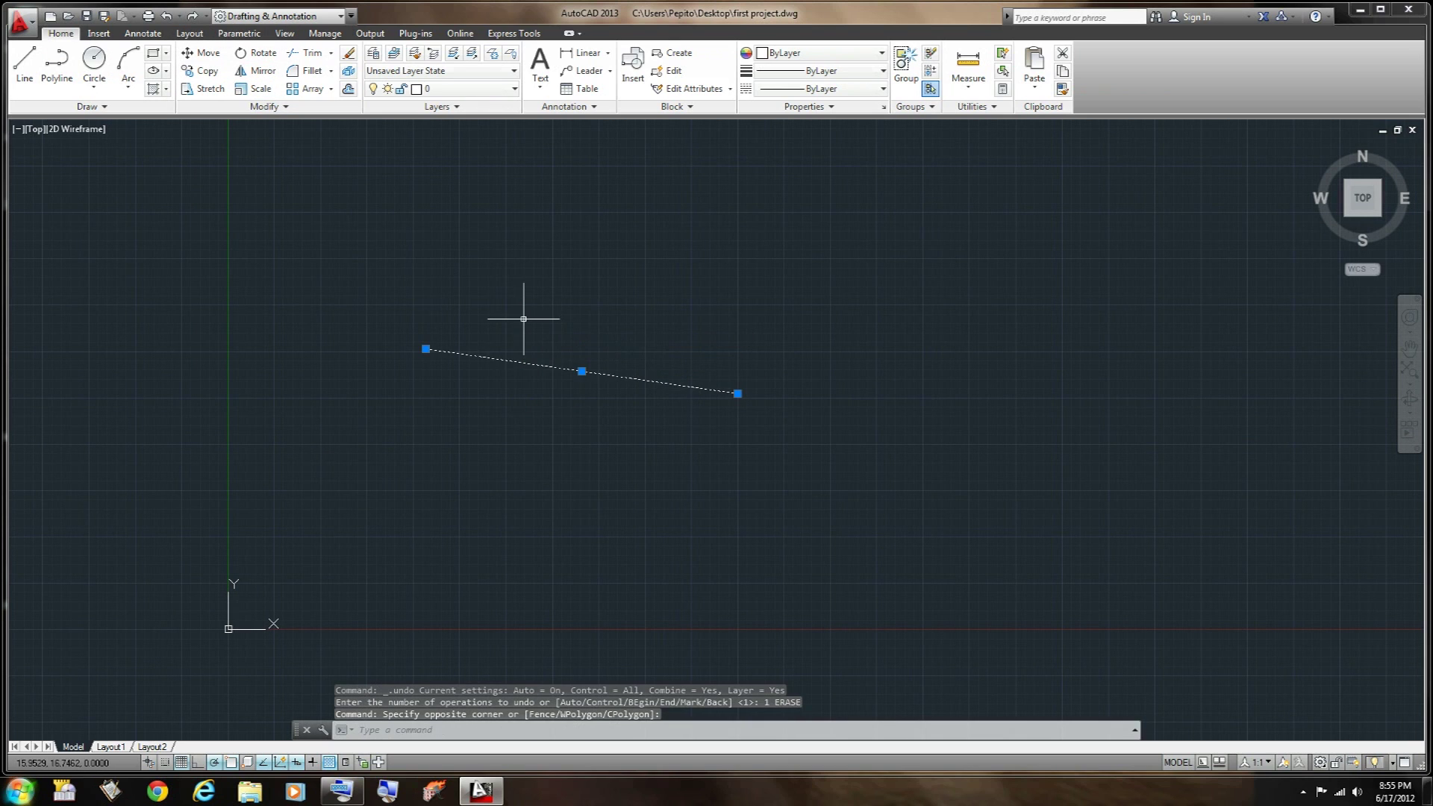
right_click(505, 300)
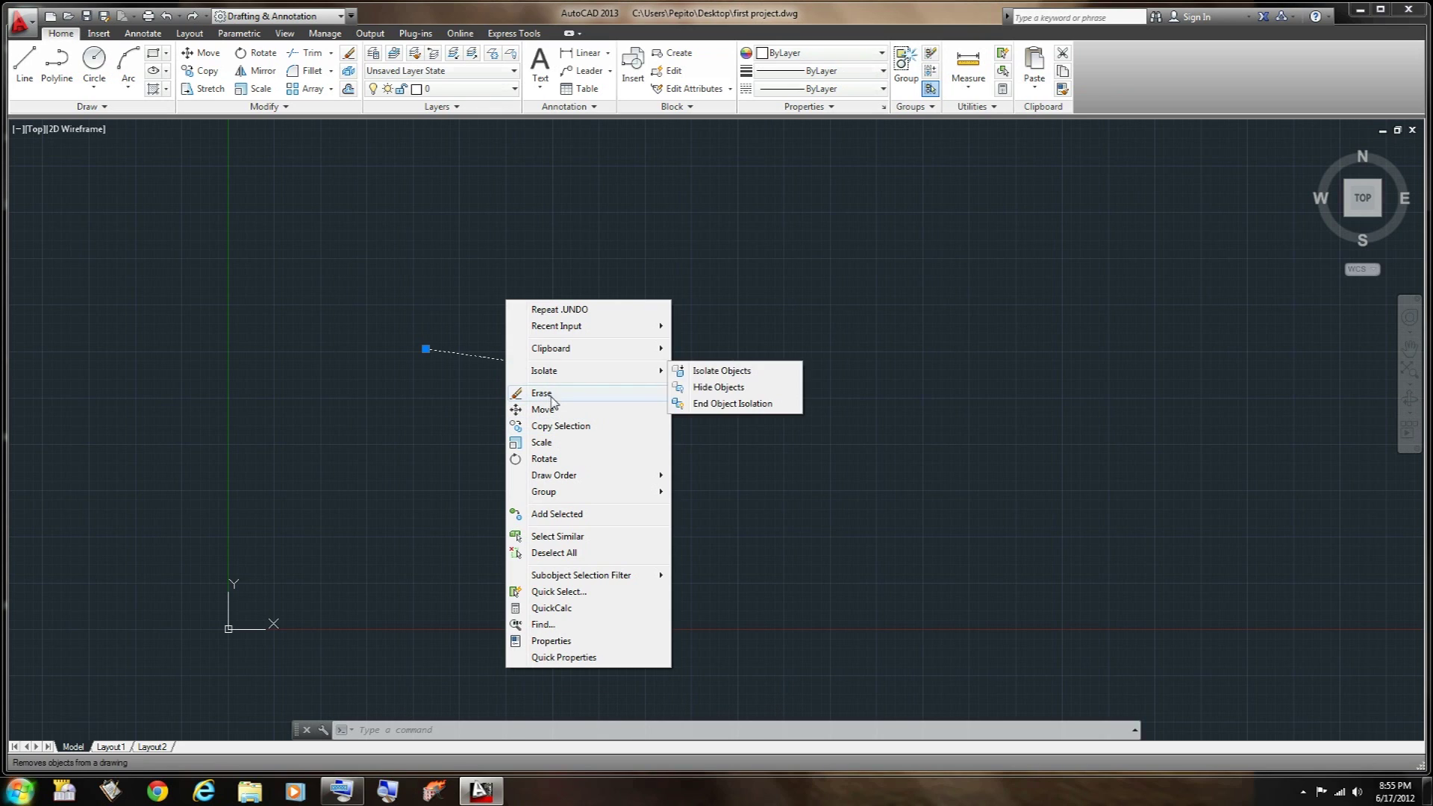
left_click(554, 400)
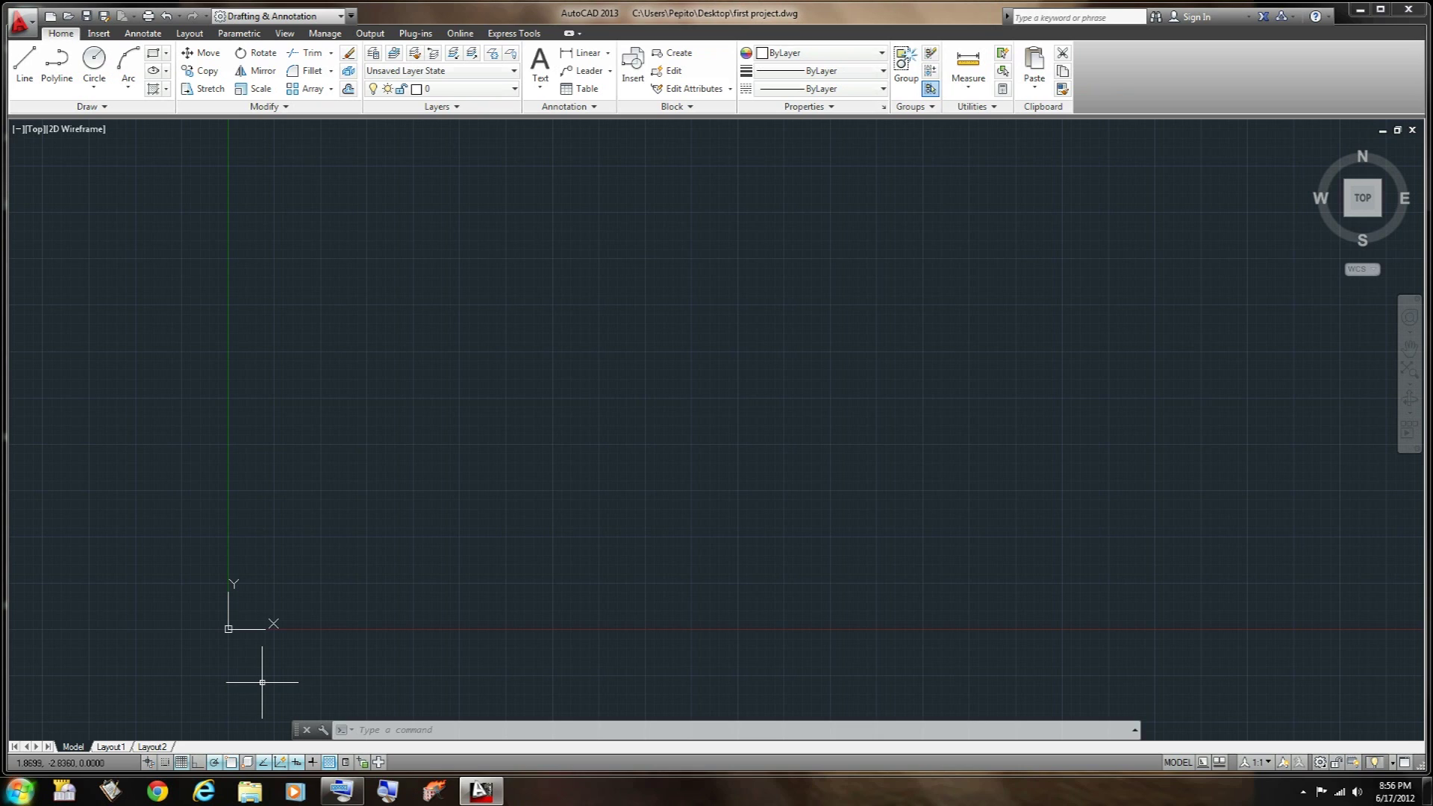
Use the L alias to draw a line rising left to right between two points, then finish.
type("L")
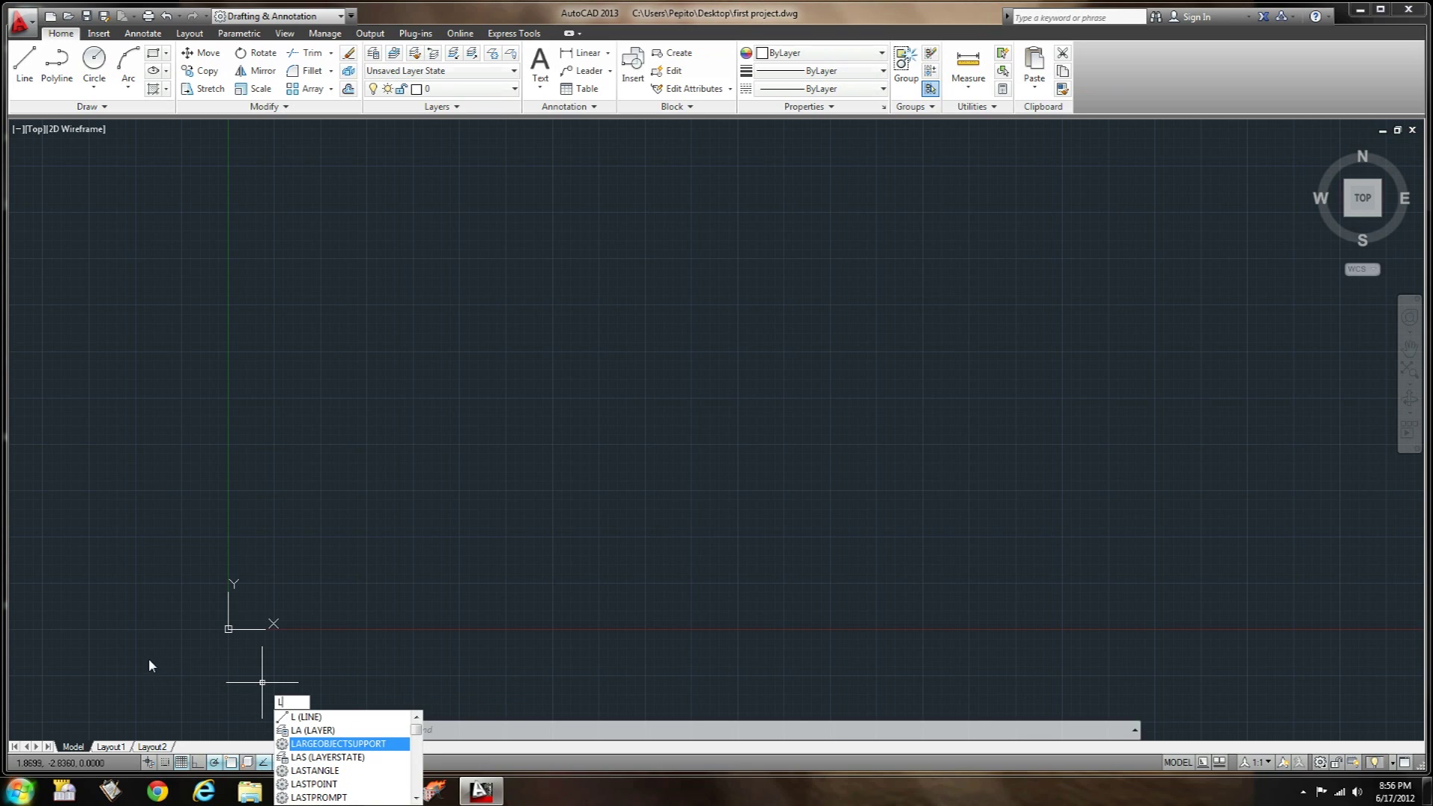
key("Return")
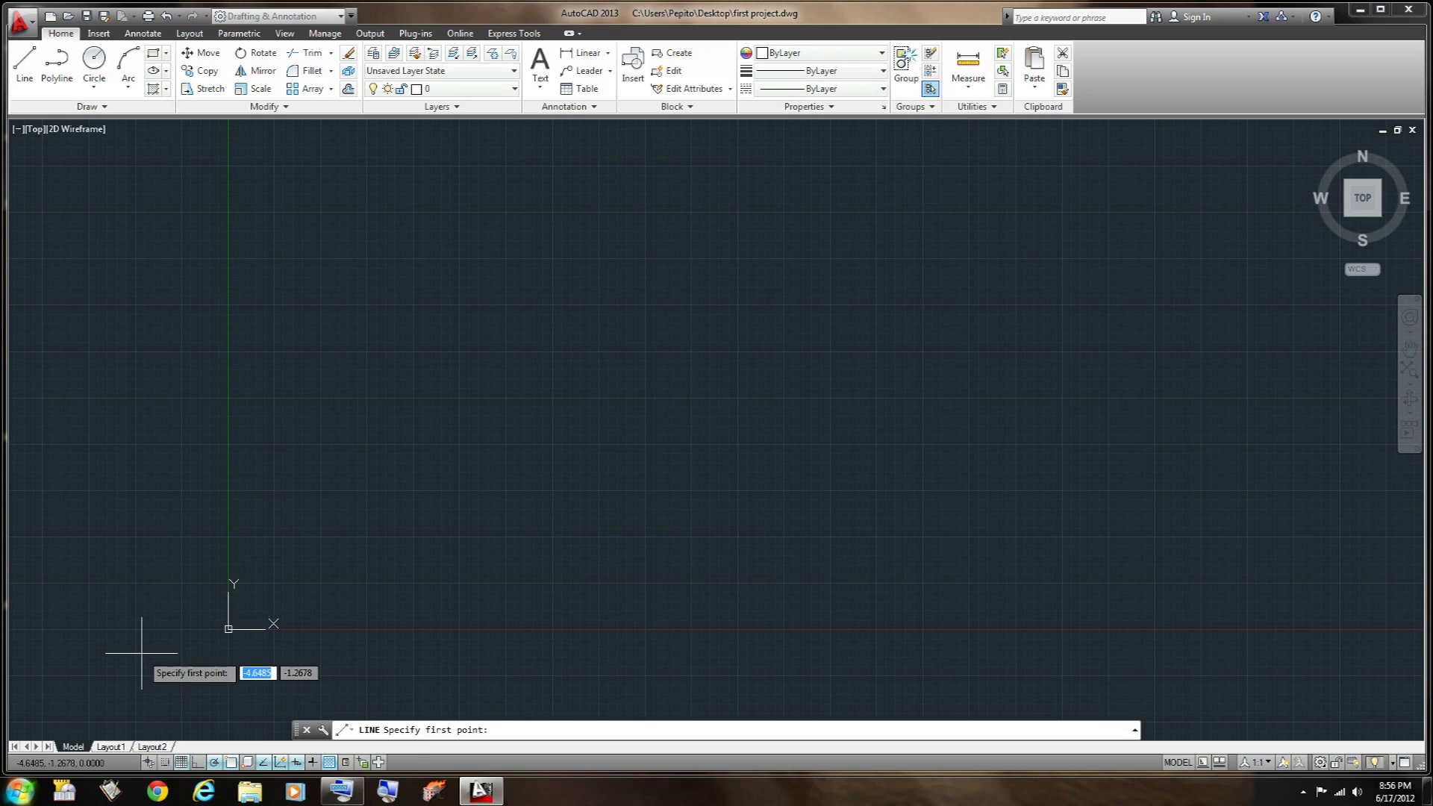
left_click(439, 333)
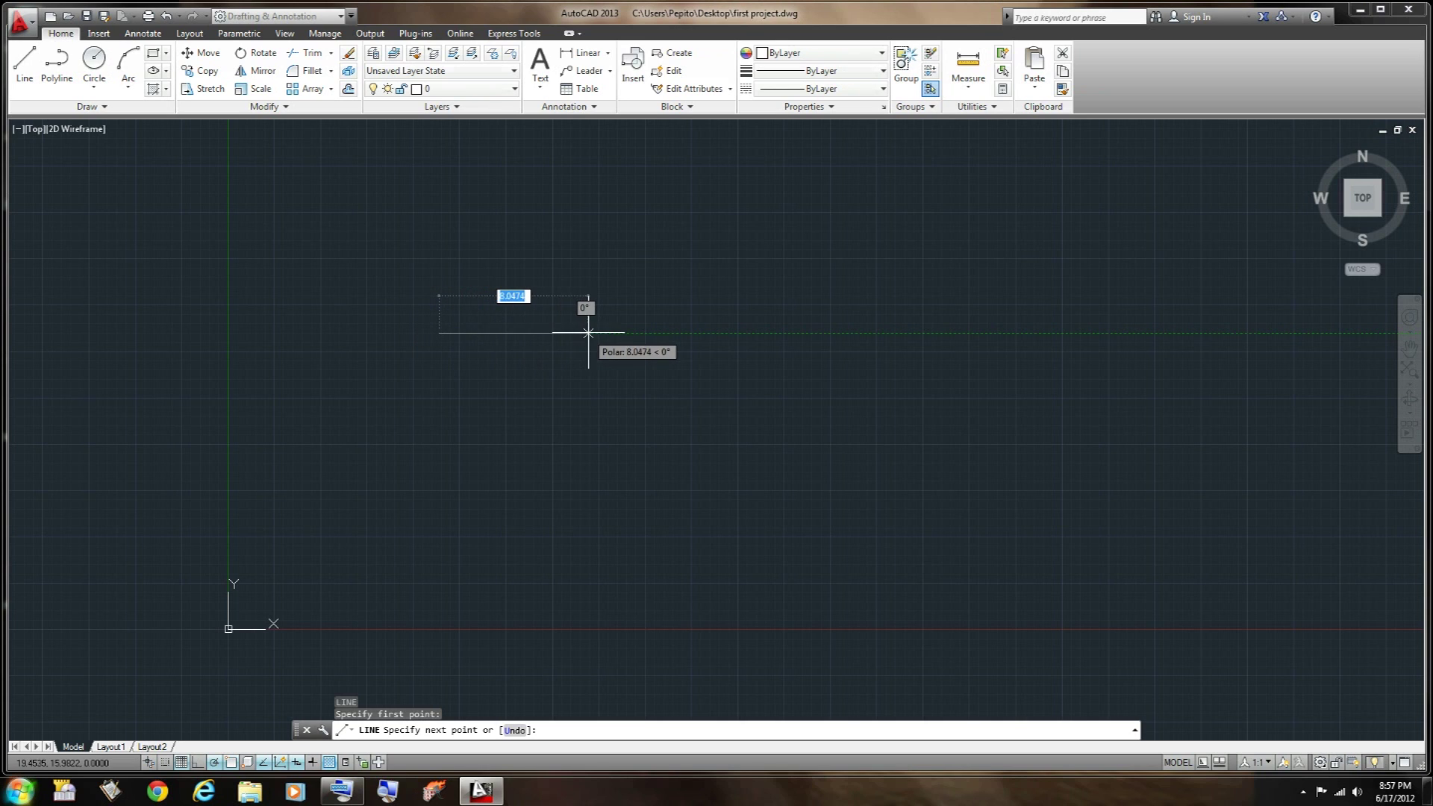
left_click(937, 234)
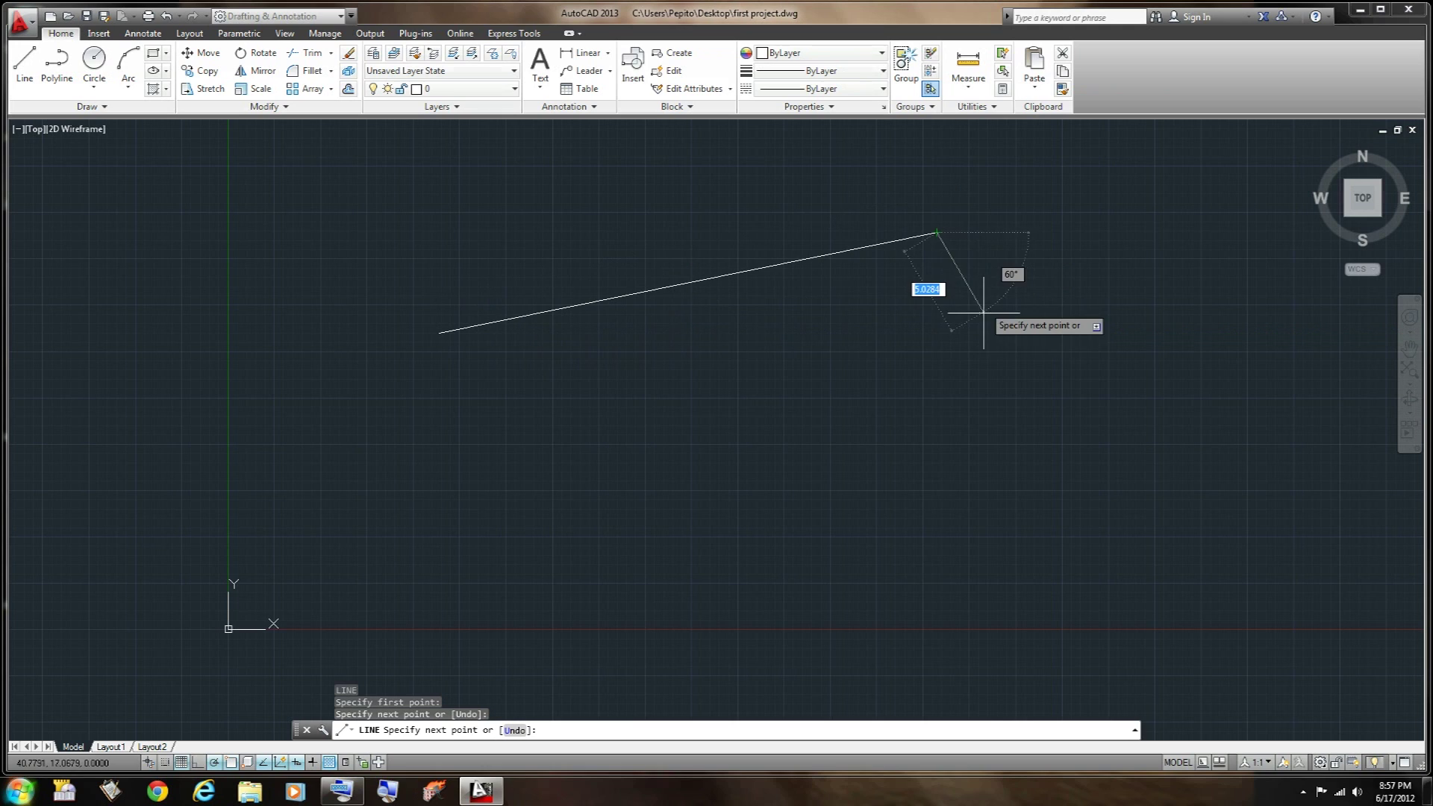
right_click(947, 274)
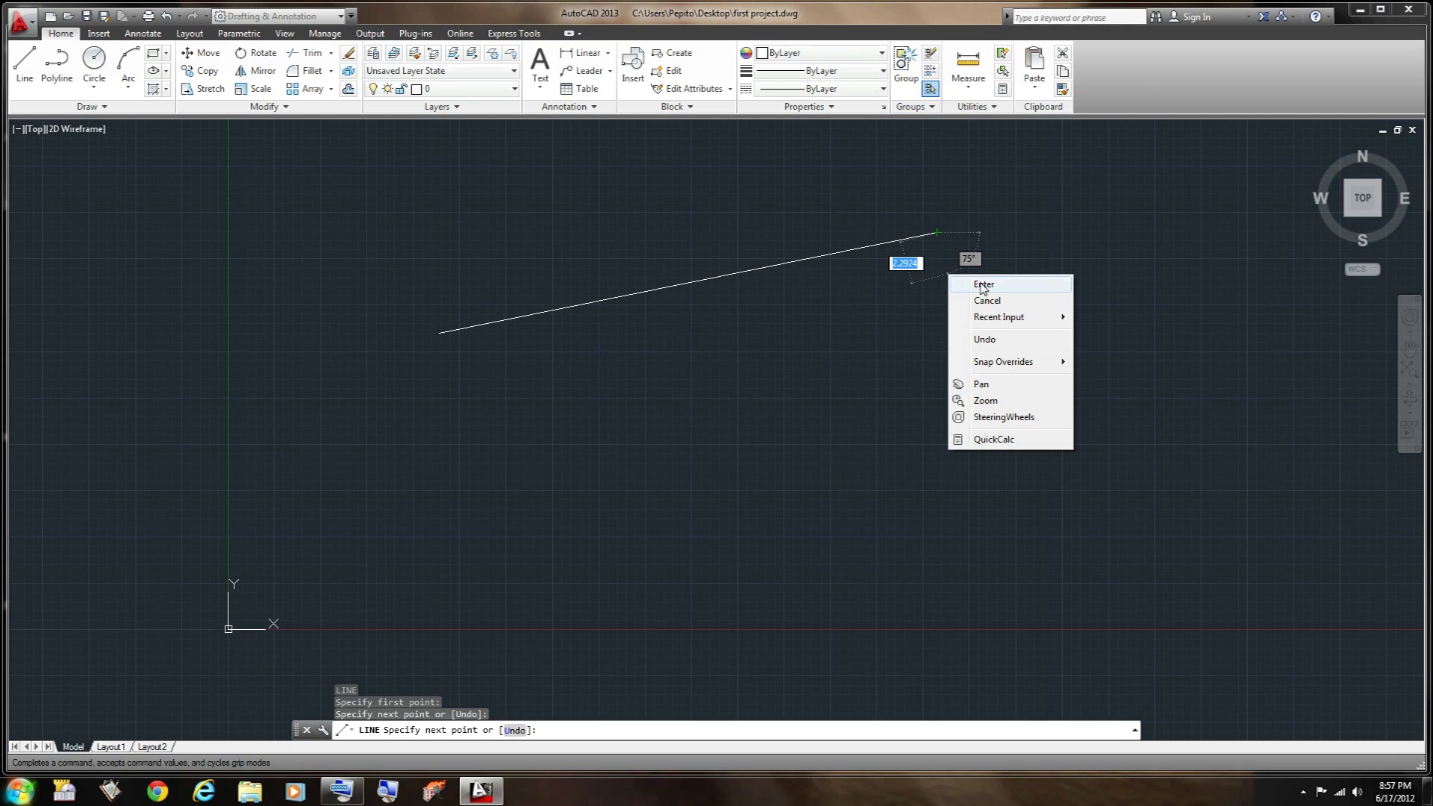
left_click(982, 287)
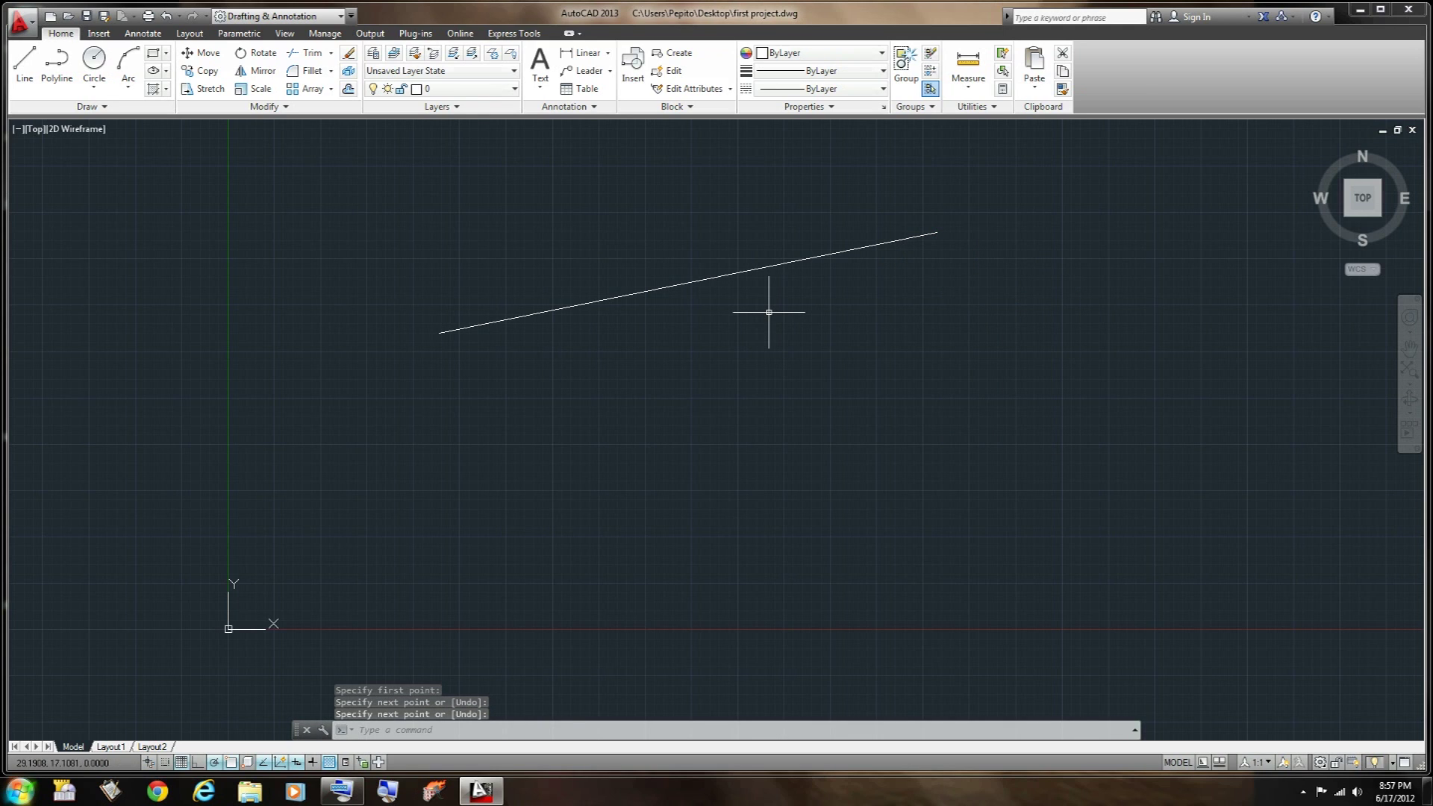
Window-select the rising line and remove it with the Delete key.
left_click(701, 325)
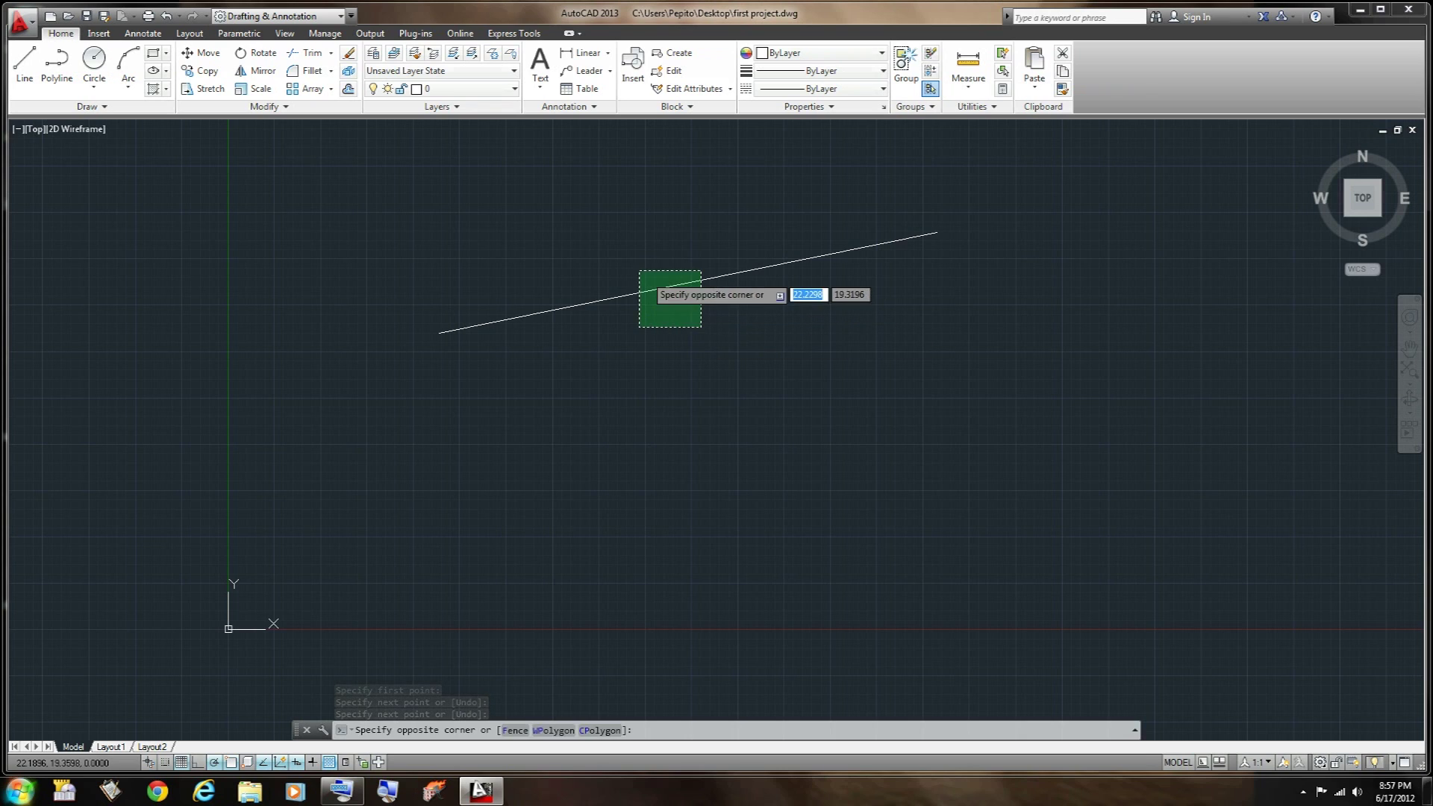
left_click(639, 271)
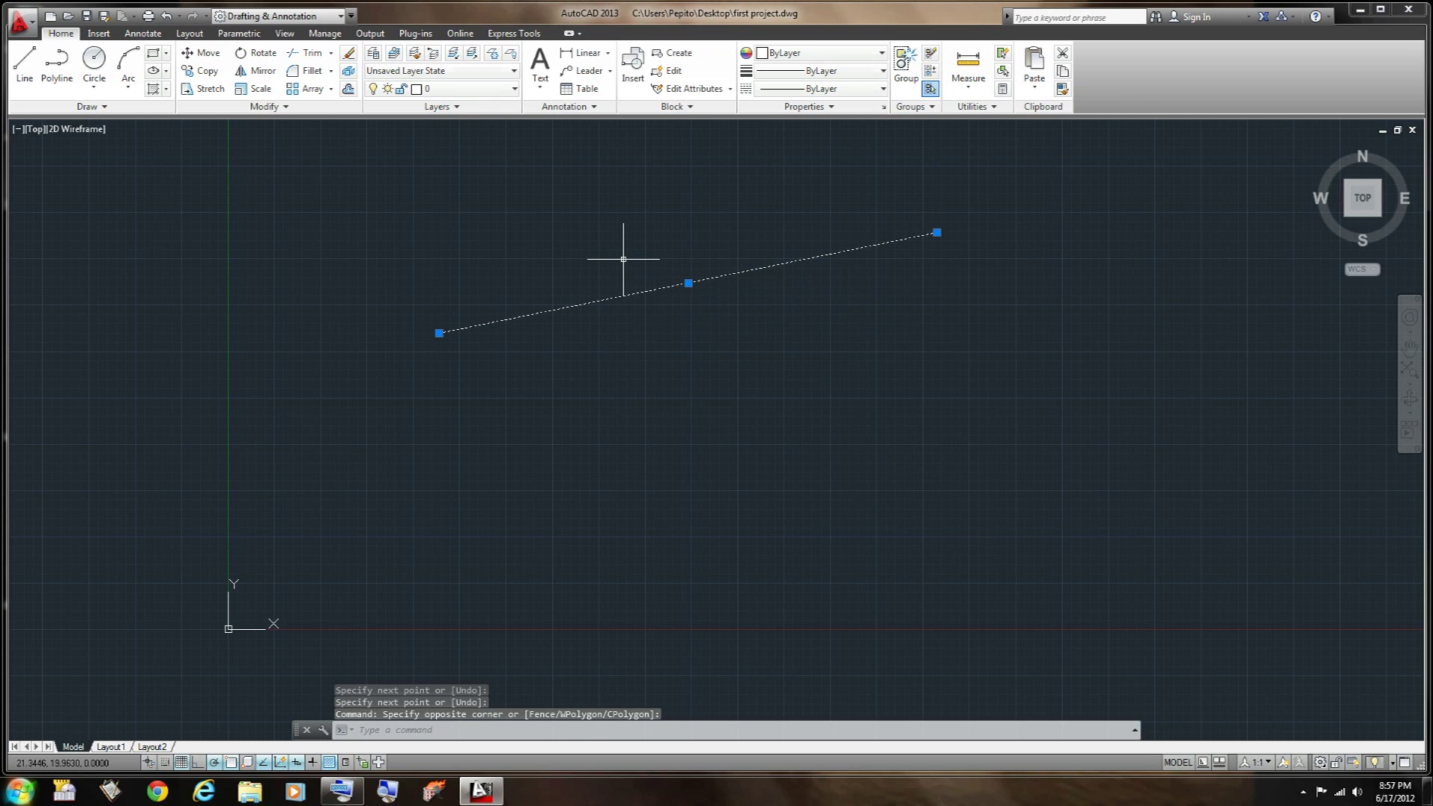
key("Delete")
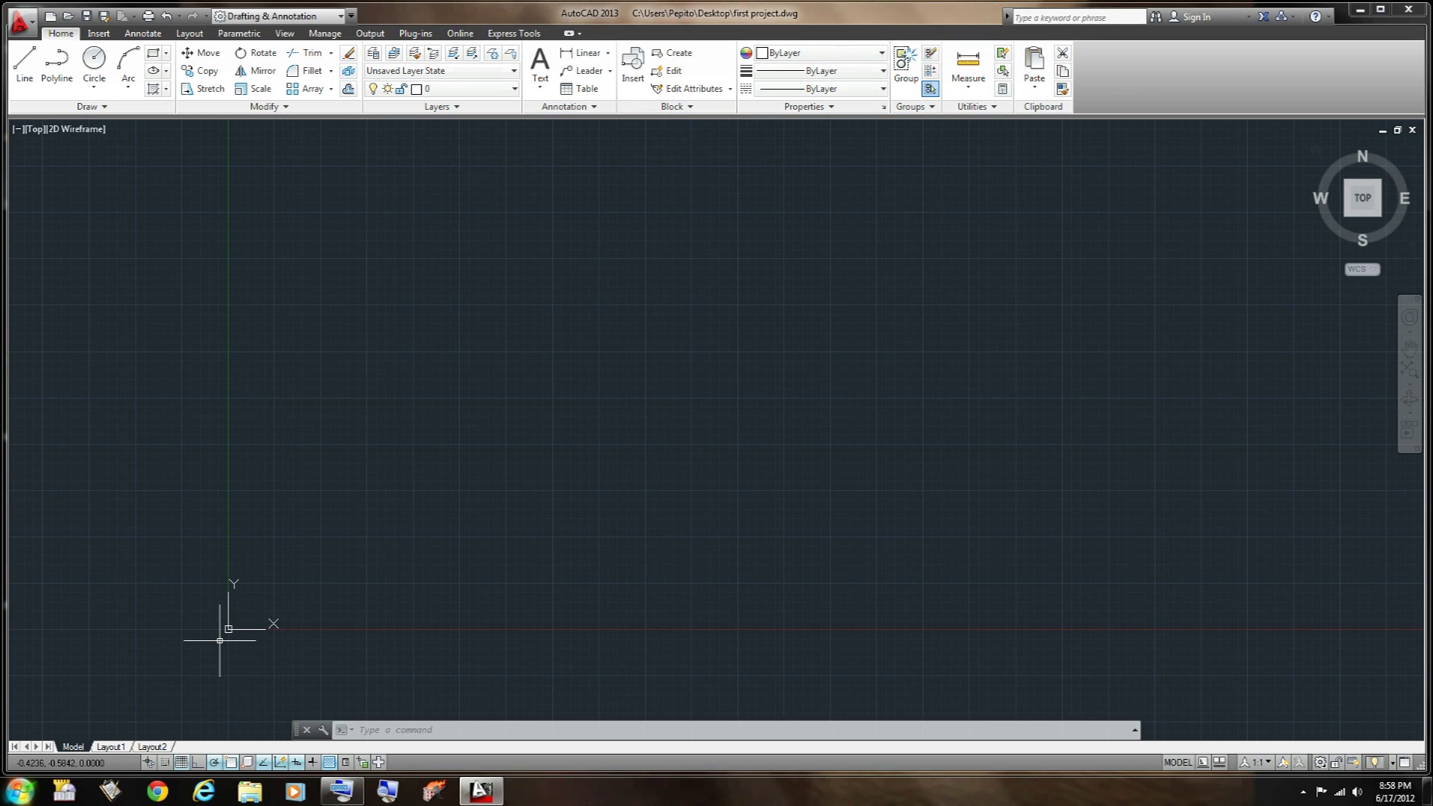
Zoom the view, then display the viewport visual styles list with 2D Wireframe current.
scroll(220, 641, "up", 1)
scroll(224, 631, "up", 5)
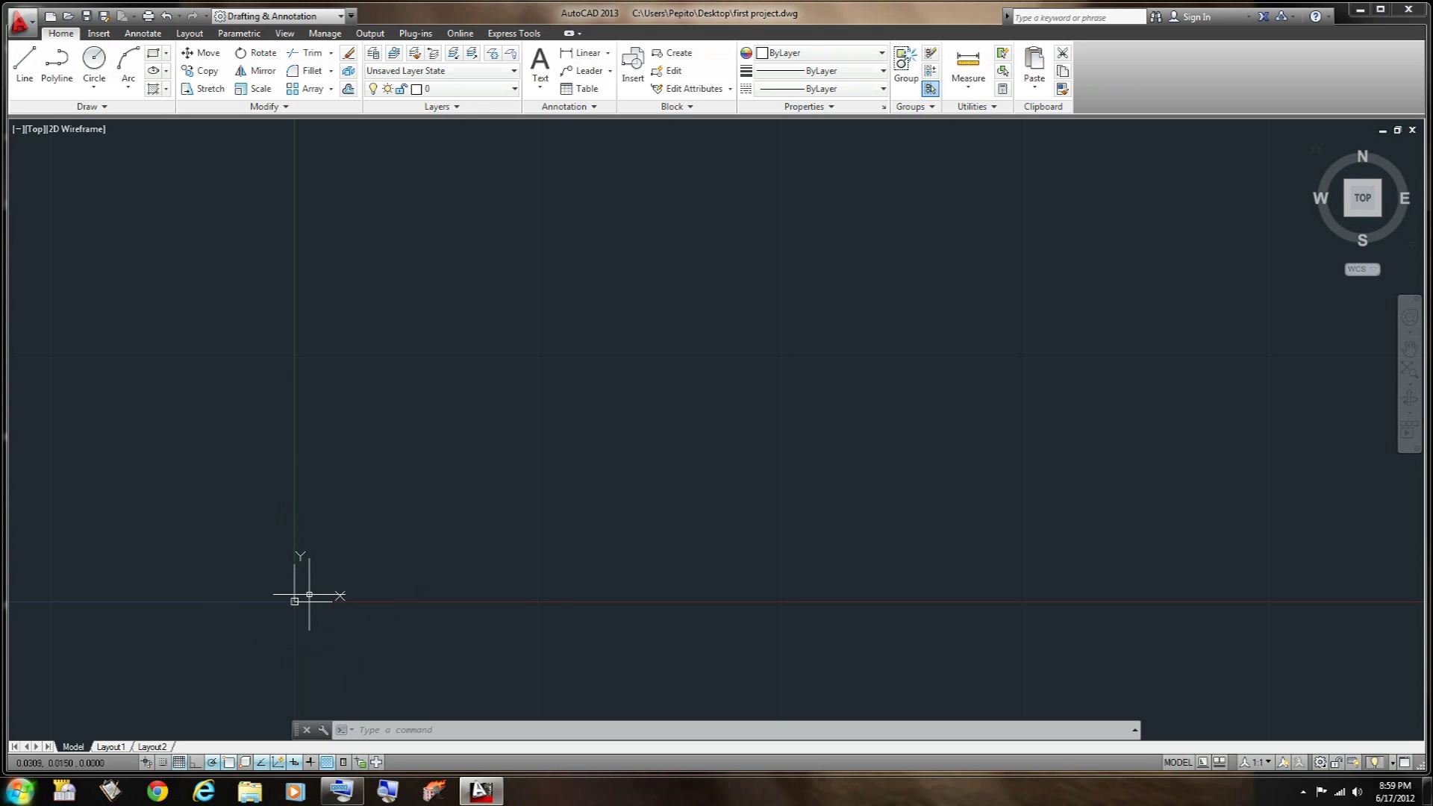
scroll(329, 582, "down", 10)
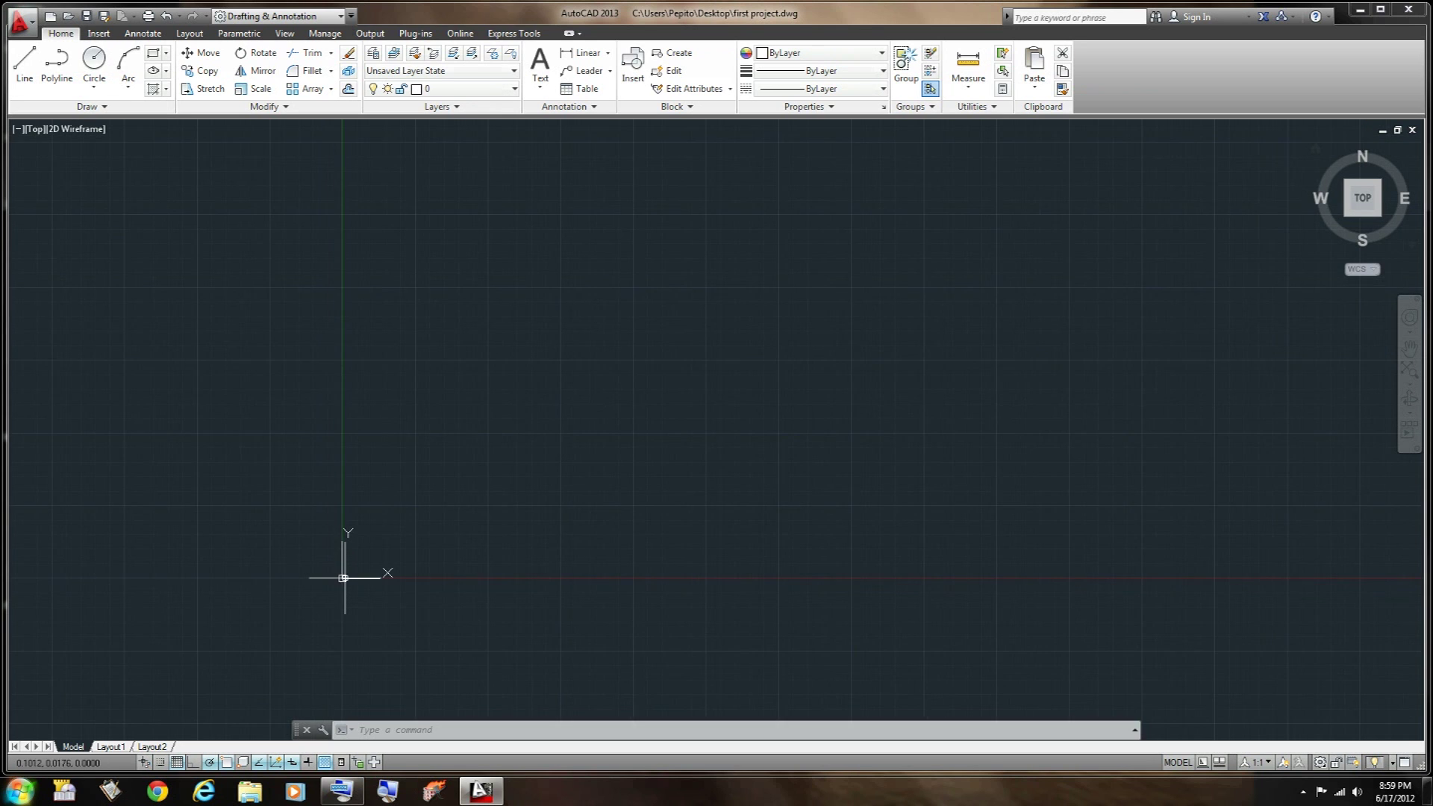
scroll(416, 552, "up", 2)
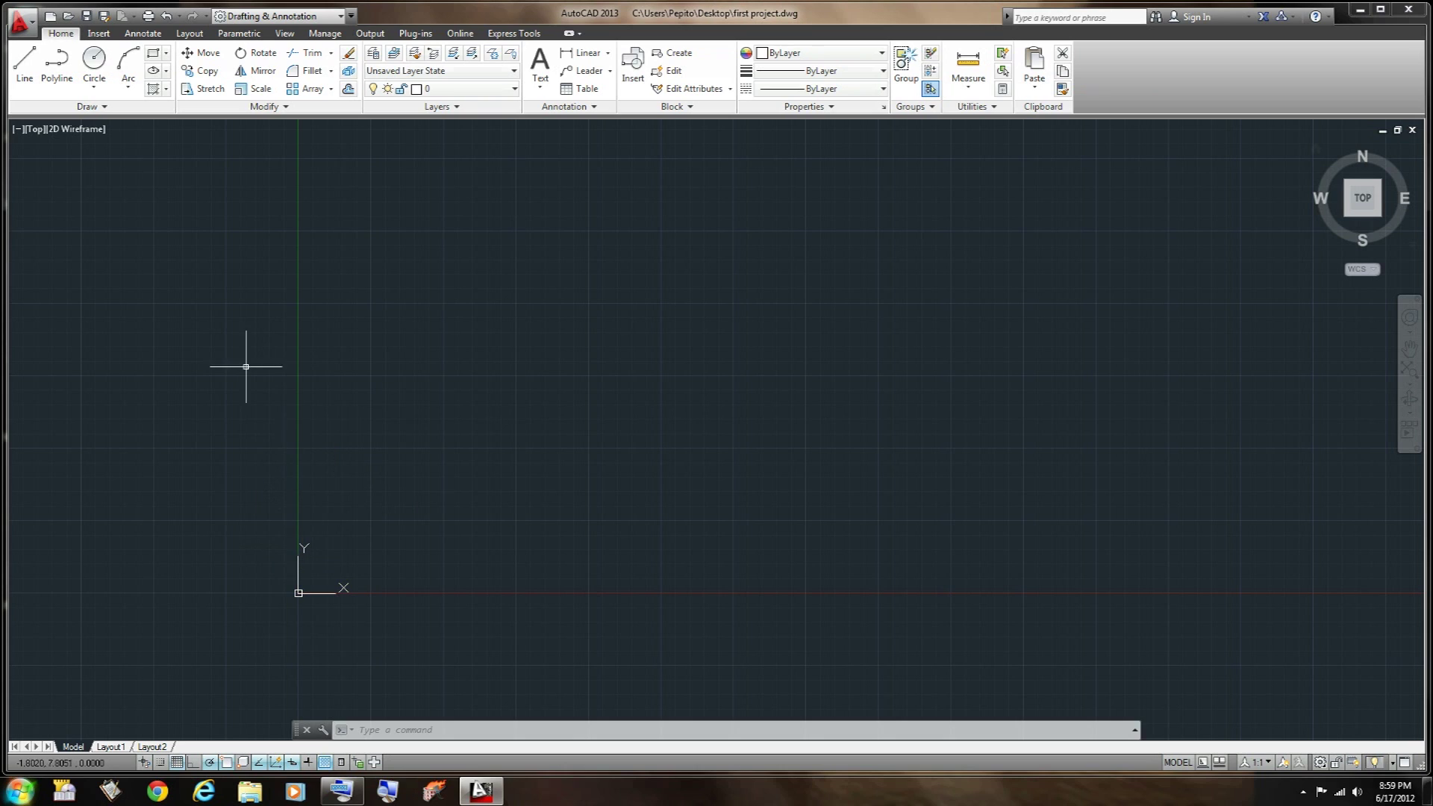
left_click(80, 129)
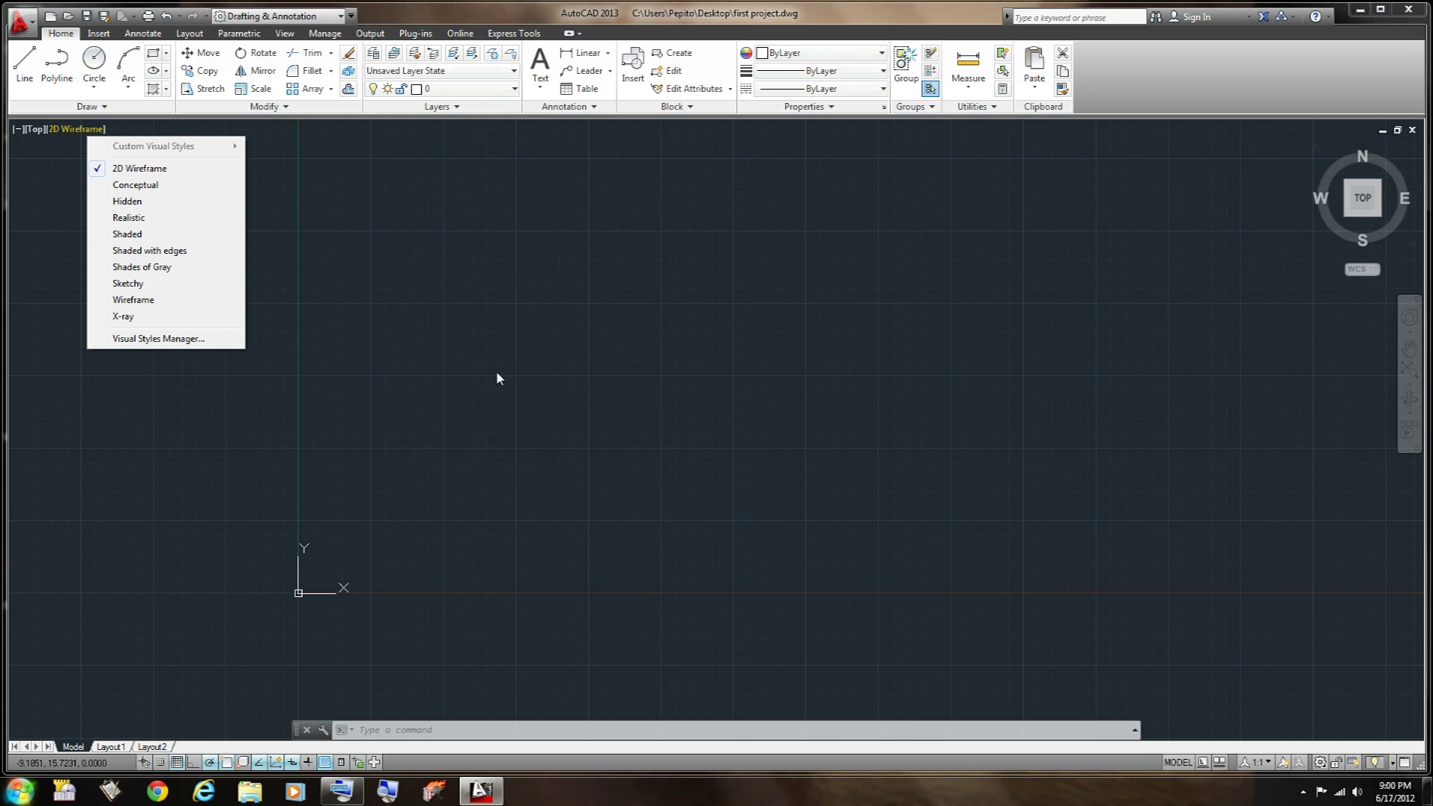
Close the visual styles list, leaving 2D Wireframe, and zoom back out.
left_click(497, 313)
left_click(444, 304)
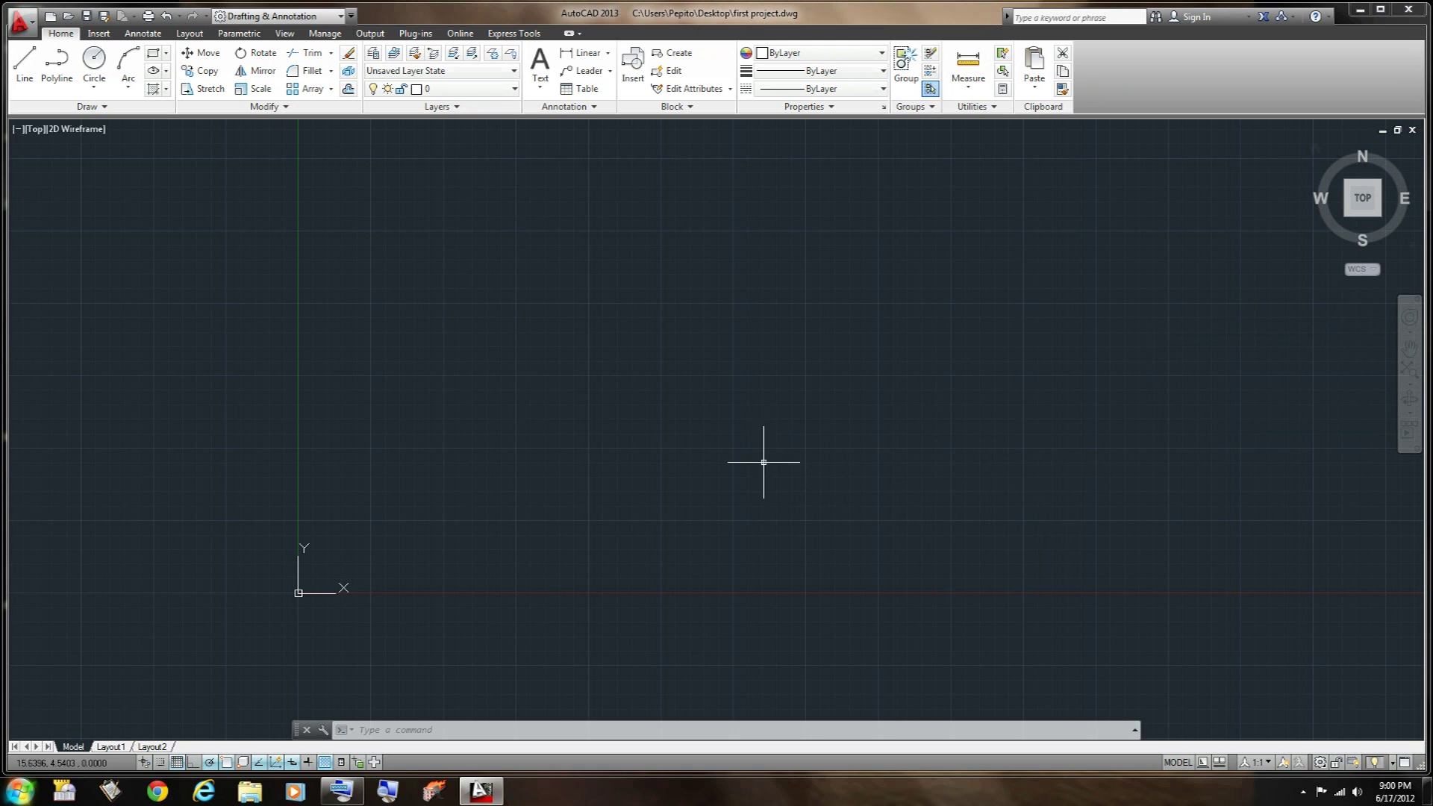
scroll(800, 398, "down", 5)
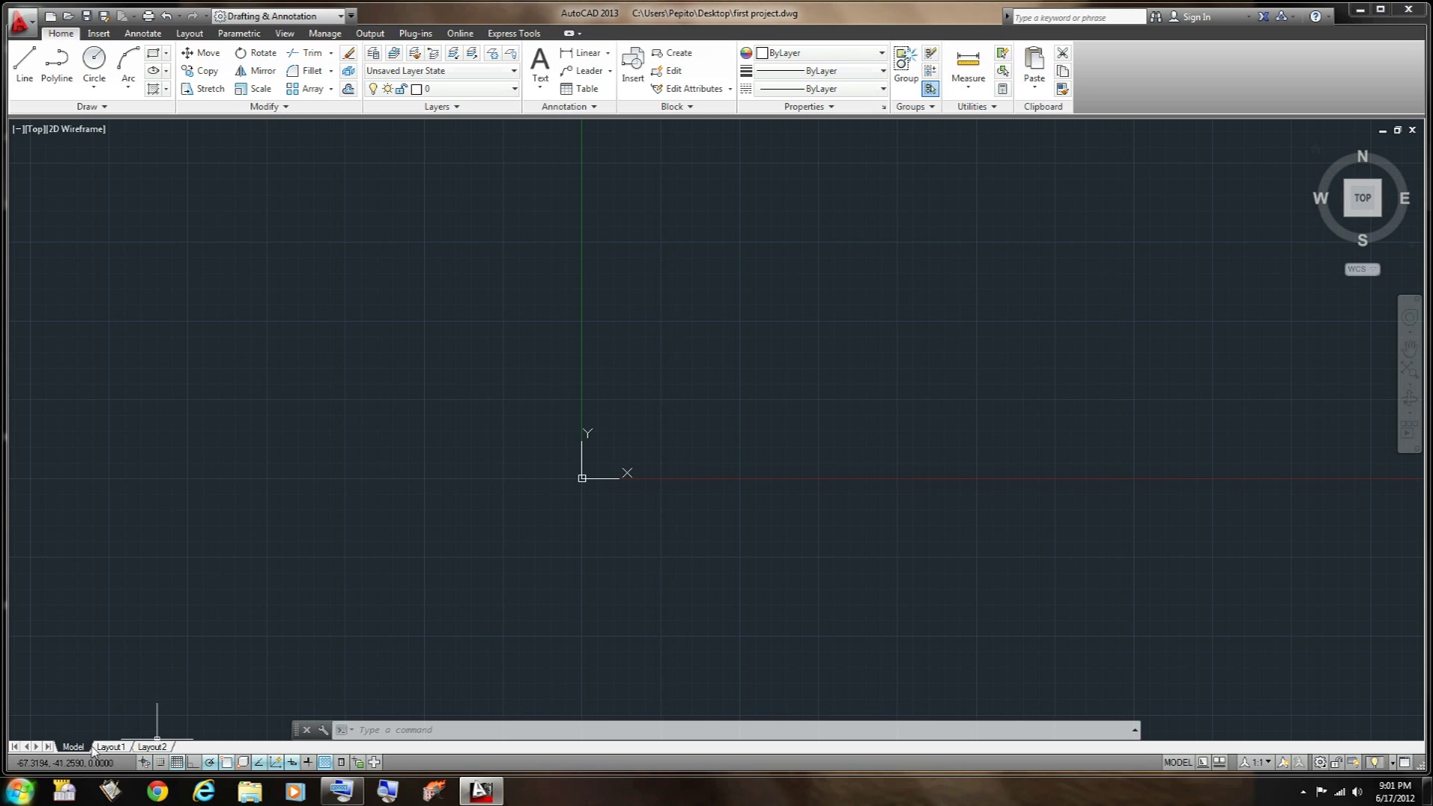
Switch to the Layout1 paper space sheet with its single grid viewport.
left_click(109, 747)
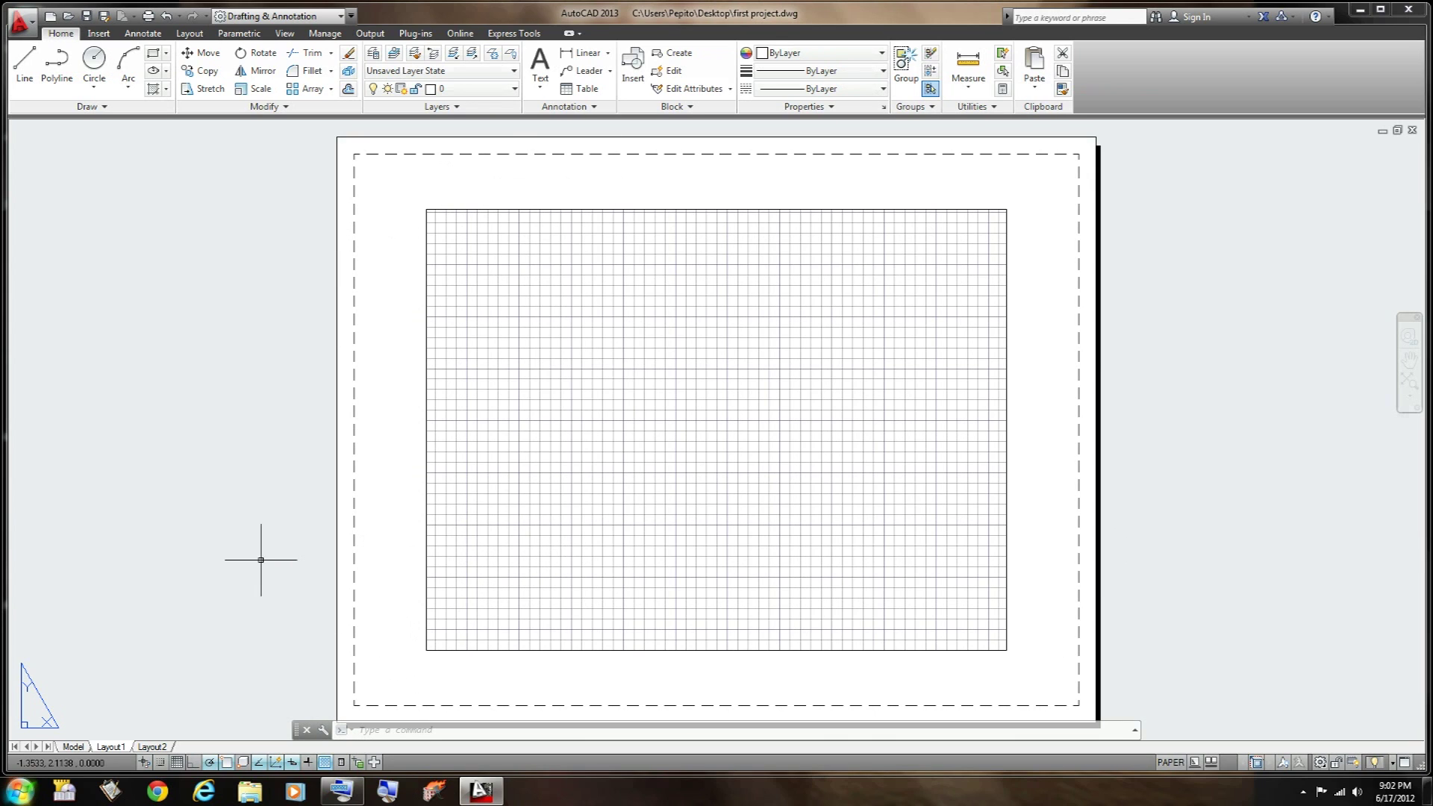
mouse_move(77, 749)
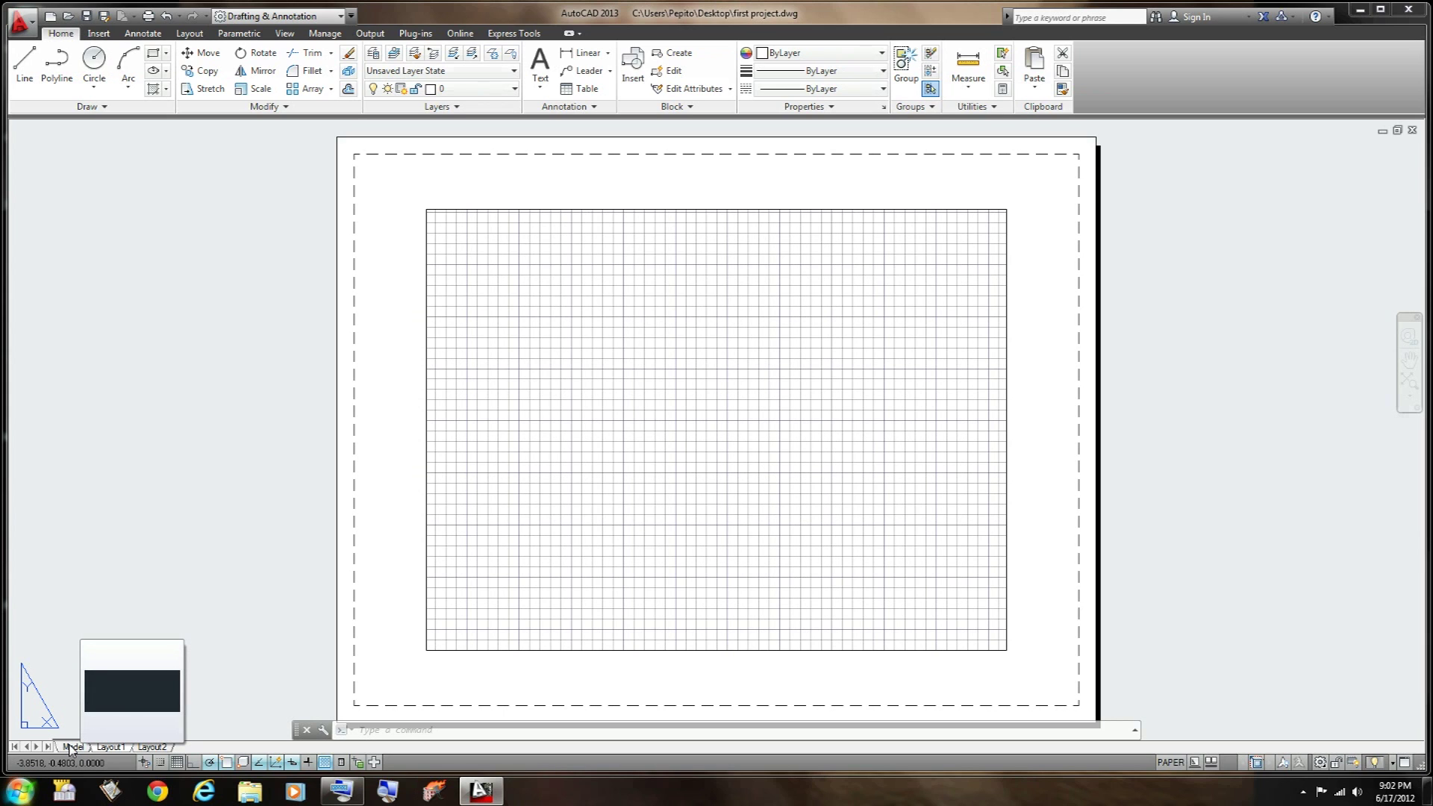
Return from Layout1 to the Model tab, showing the empty 2D Wireframe top view.
left_click(71, 747)
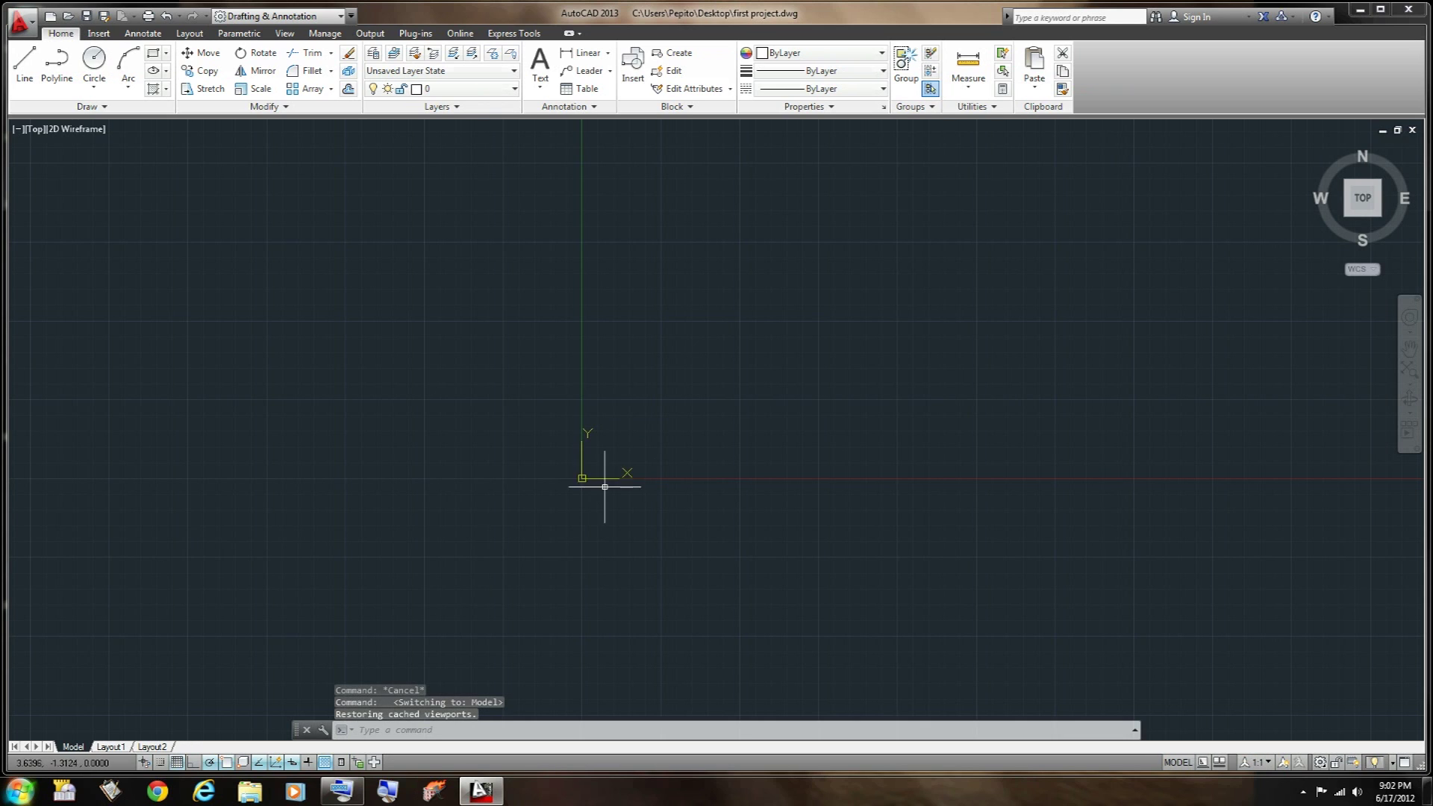